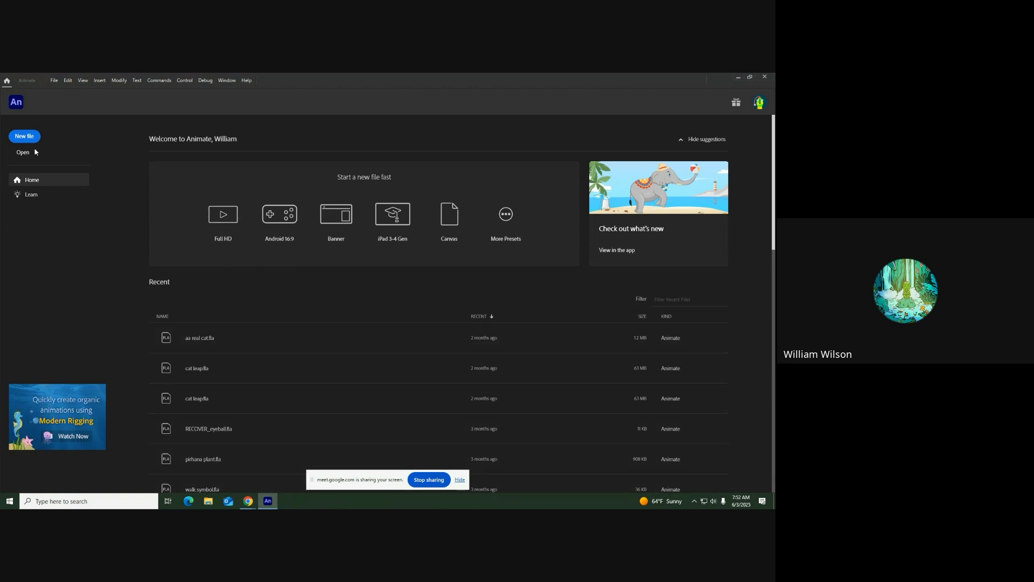
Create a new HD 1280 × 720 ActionScript 3.0 document at 30 fps and set its stage color to #CCCC33
left_click(23, 138)
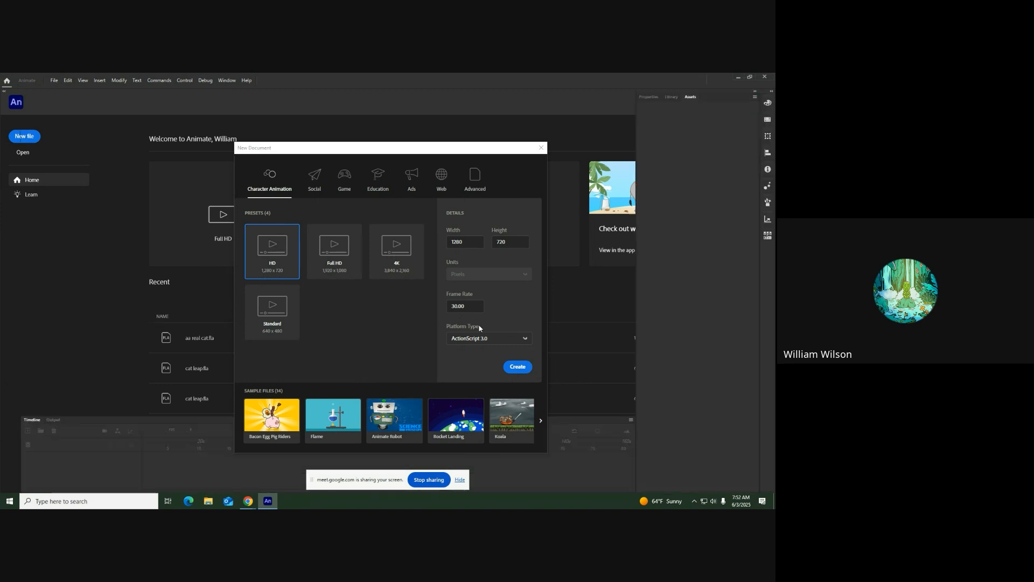
left_click(523, 369)
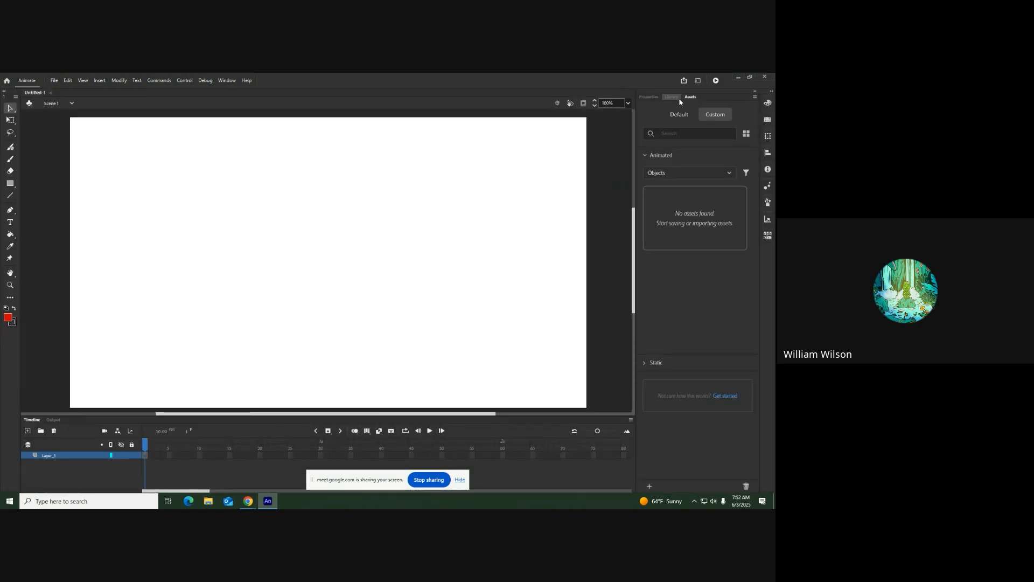
left_click(655, 98)
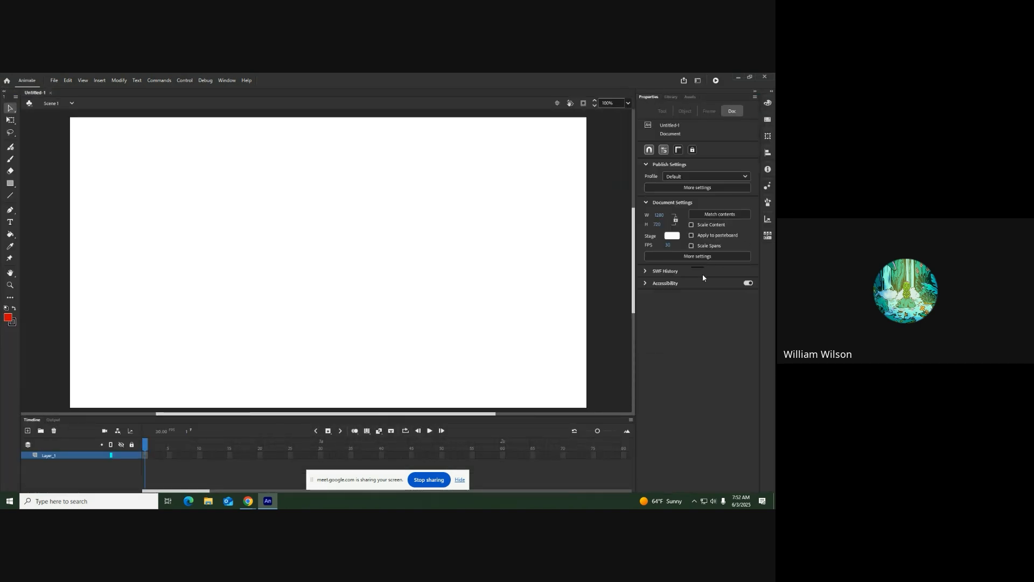
left_click(671, 237)
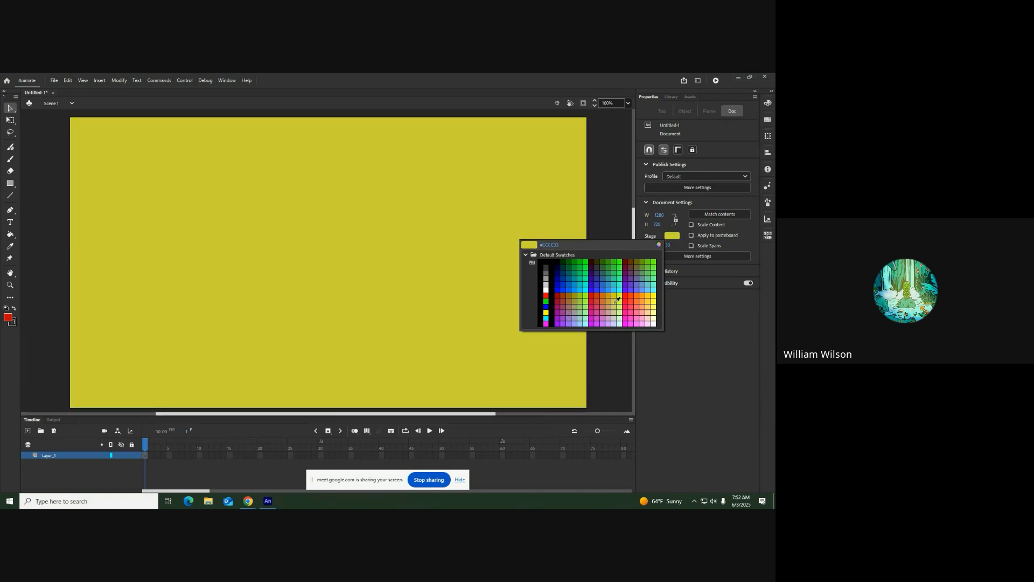
left_click(617, 297)
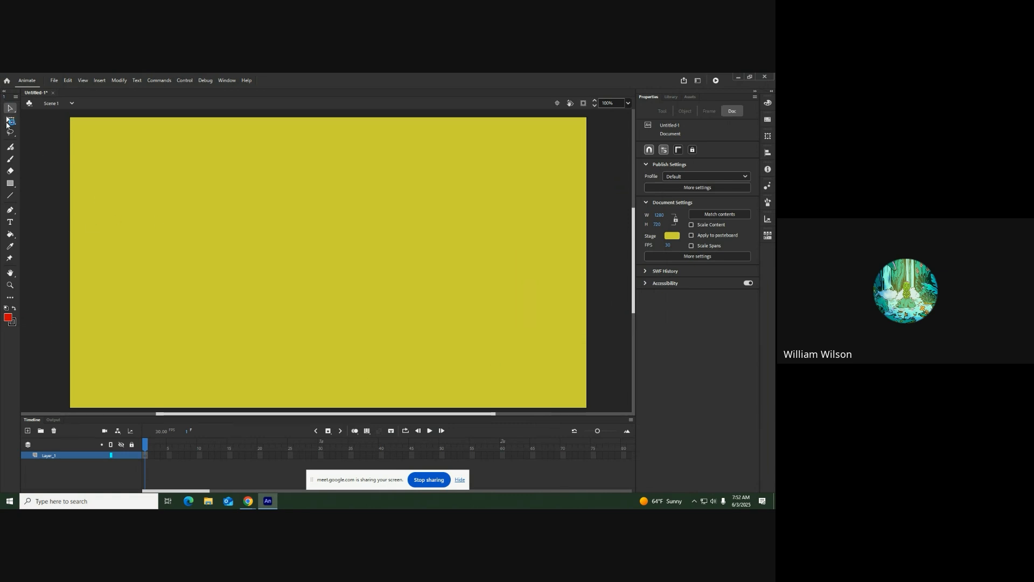
Draw a wide red rectangle near the stage's left side and a narrow, taller one overlapping its right end, together about 209 × 136 px
left_click(12, 184)
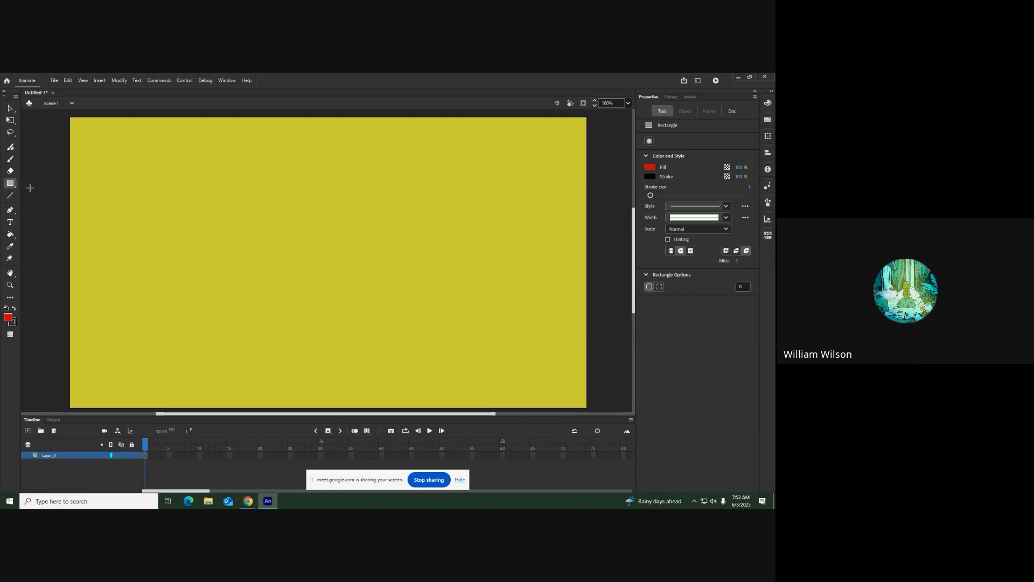
mouse_move(129, 260)
left_mouse_down()
mouse_move(131, 273)
mouse_move(203, 282)
mouse_move(199, 296)
left_mouse_up()
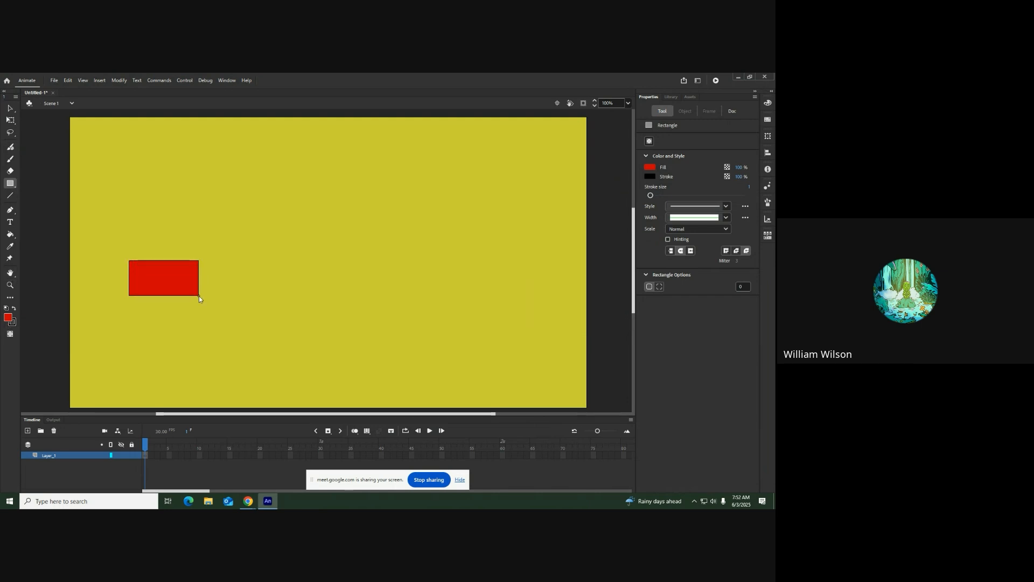
left_click(10, 183)
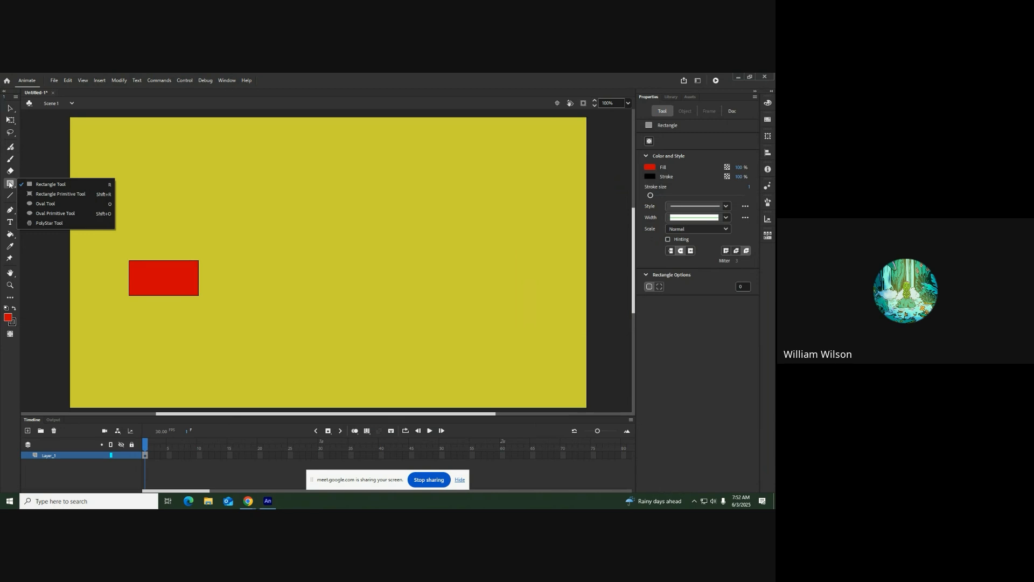
left_click(10, 184)
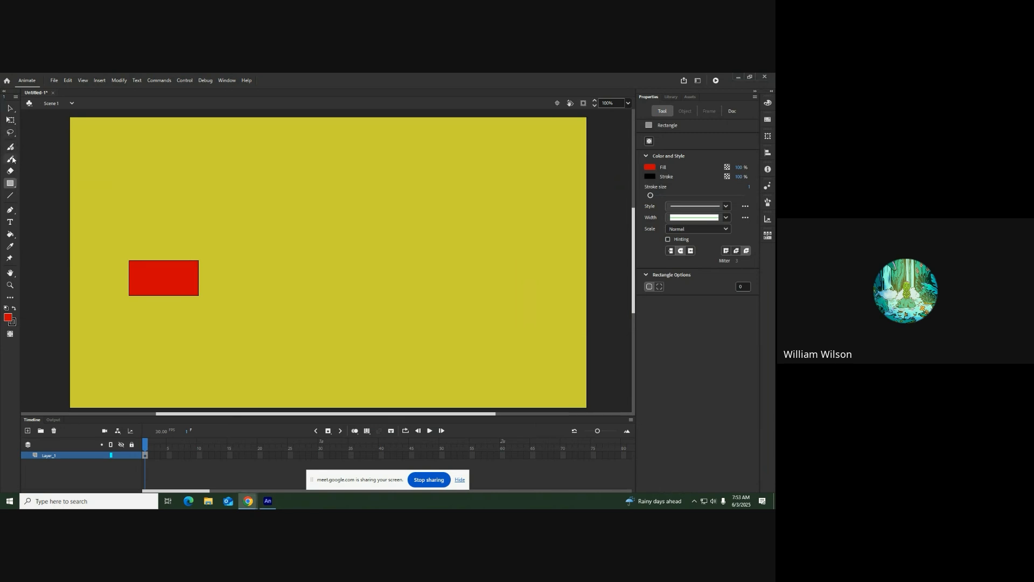
left_click(10, 185)
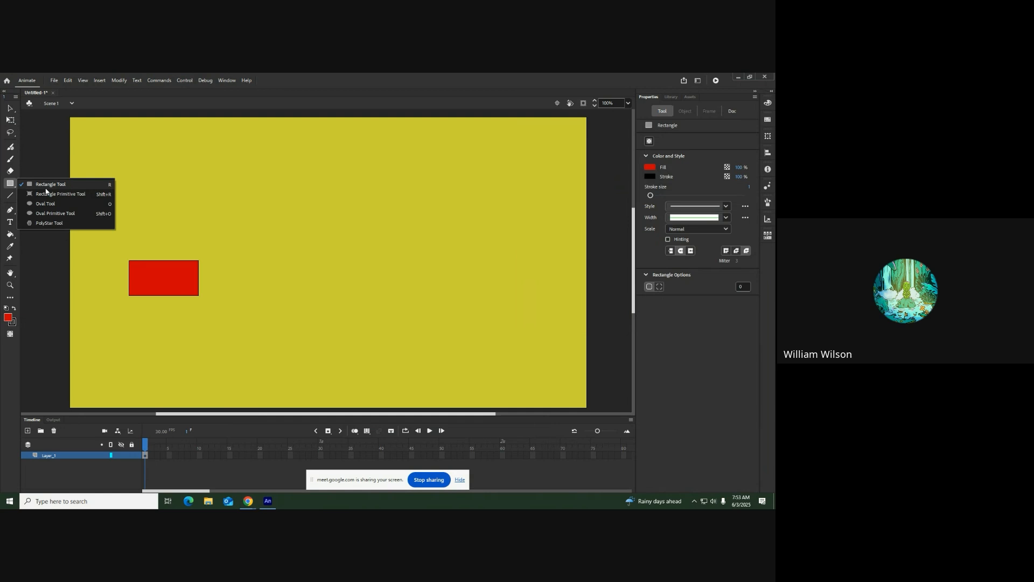
left_click(33, 184)
left_click_drag(190, 254, 214, 310)
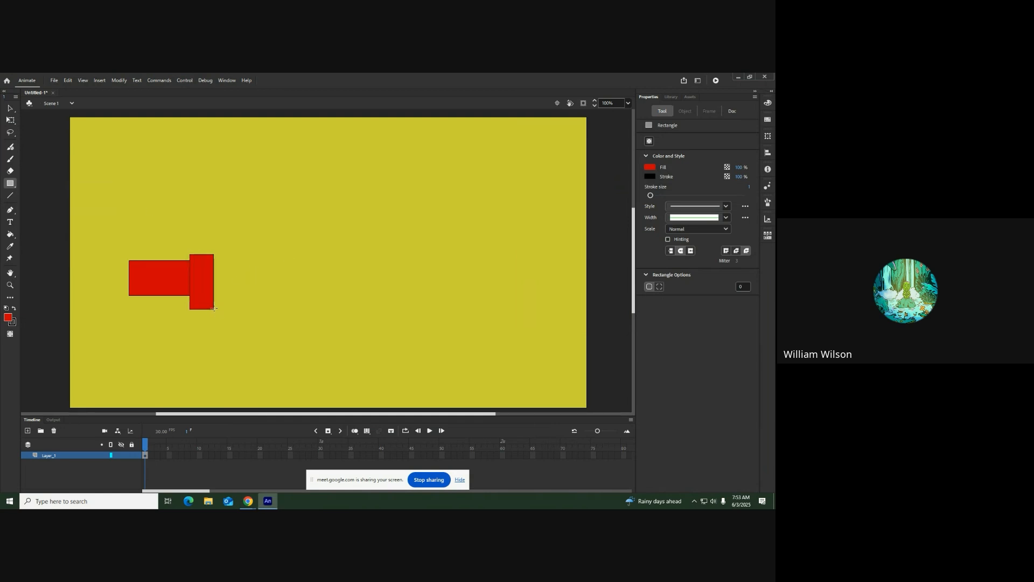
Delete the inner line segment that divides the two overlapping red rectangles
left_click(9, 108)
left_click(190, 283)
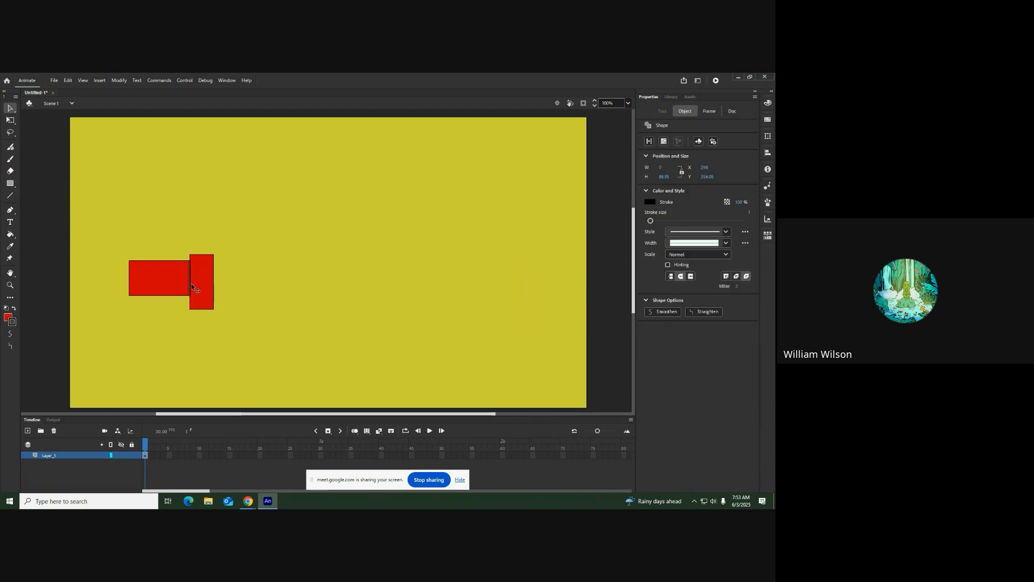
key("Delete")
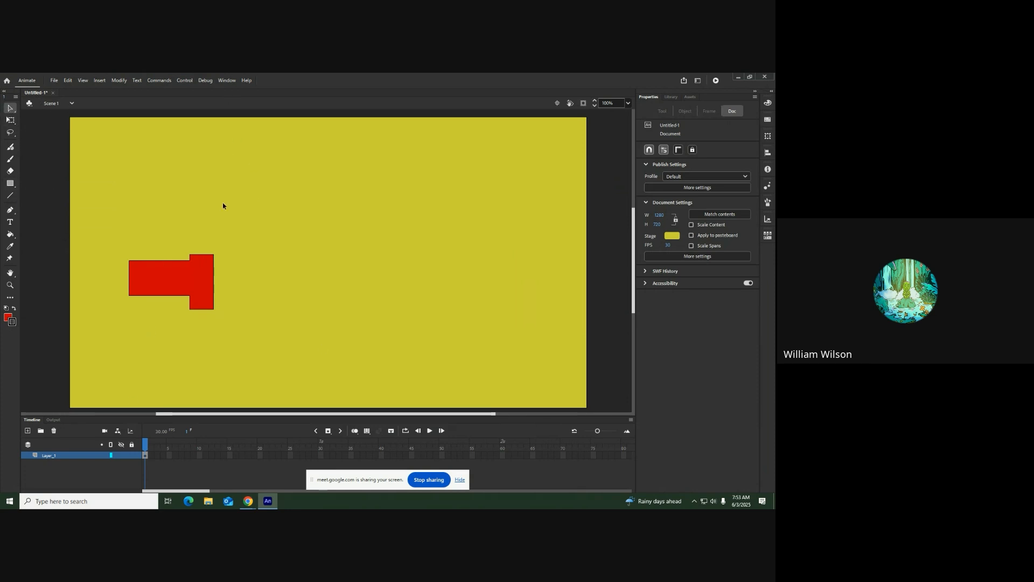
Try to move only the red fill away from its outline, and undo the move
left_click_drag(98, 219, 268, 337)
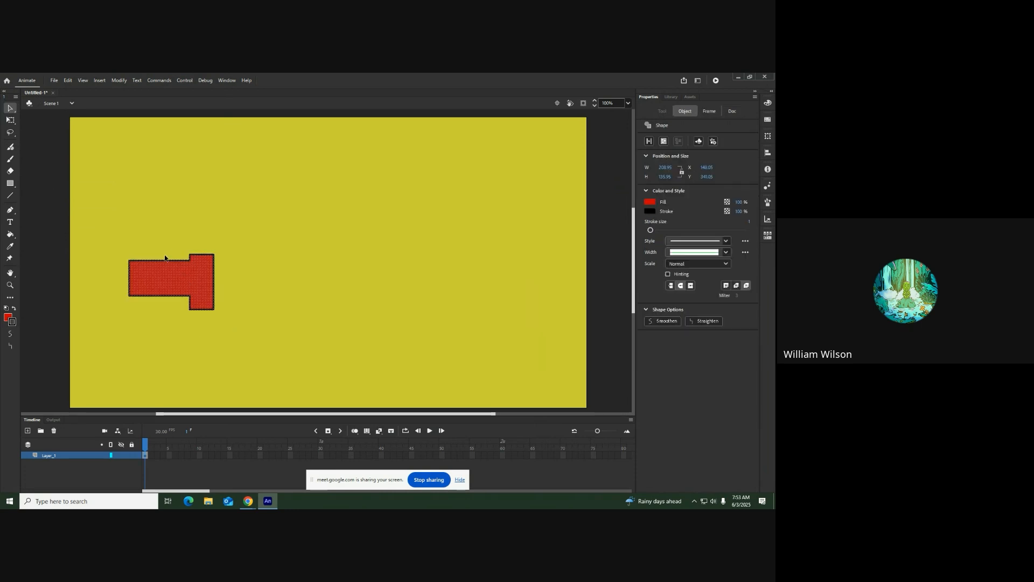
left_click(150, 276)
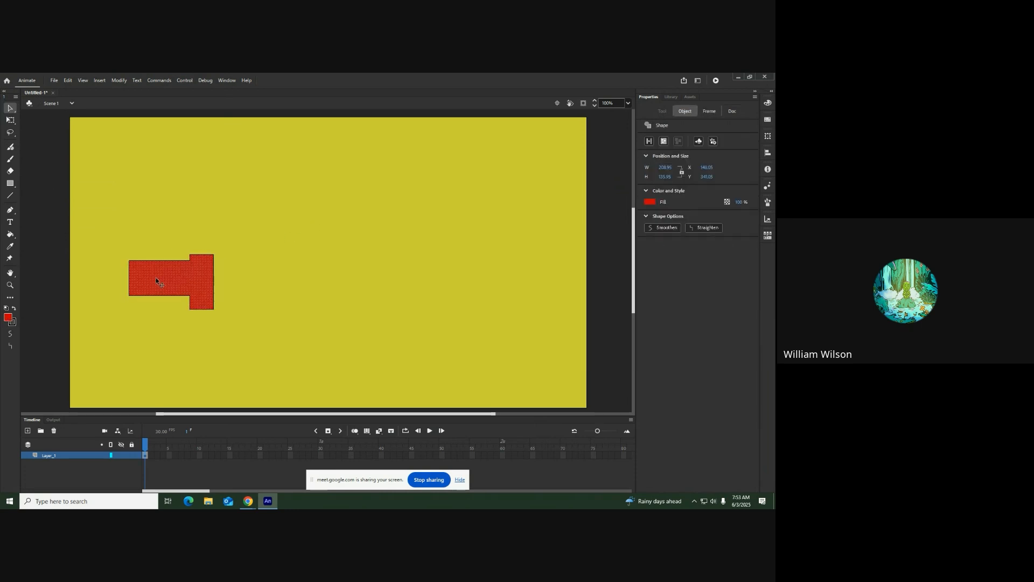
left_click_drag(152, 277, 341, 258)
key("ctrl+z")
left_click(212, 211)
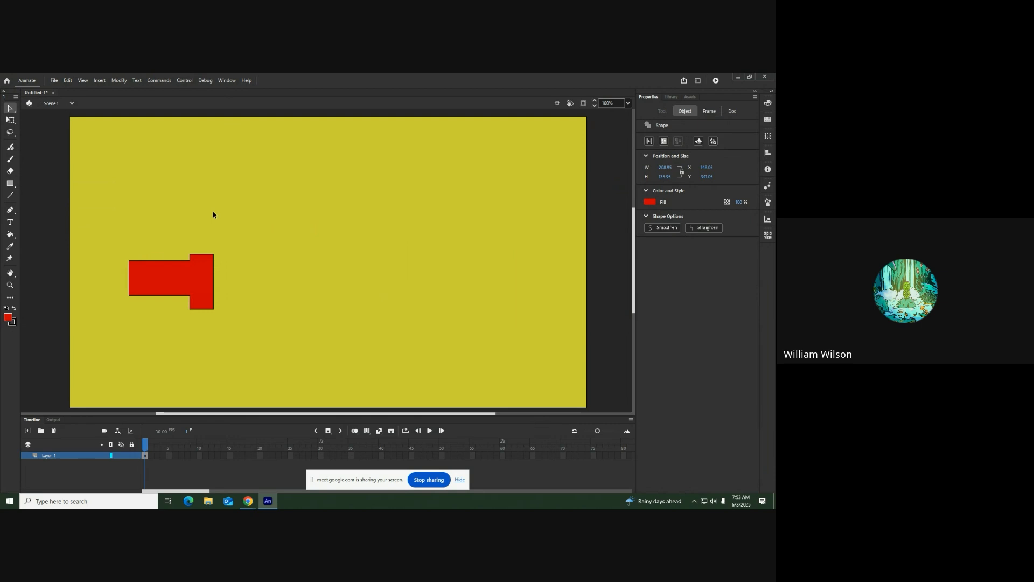
Convert the whole red shape, fill and outline together, into a symbol of type Graphic
left_click(66, 456)
left_click_drag(92, 234, 264, 375)
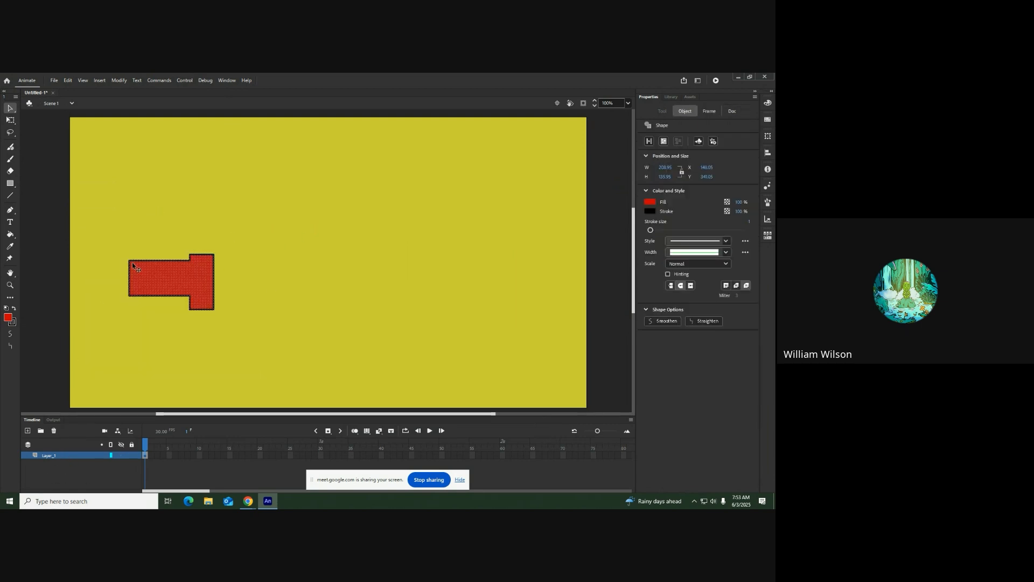
right_click(163, 275)
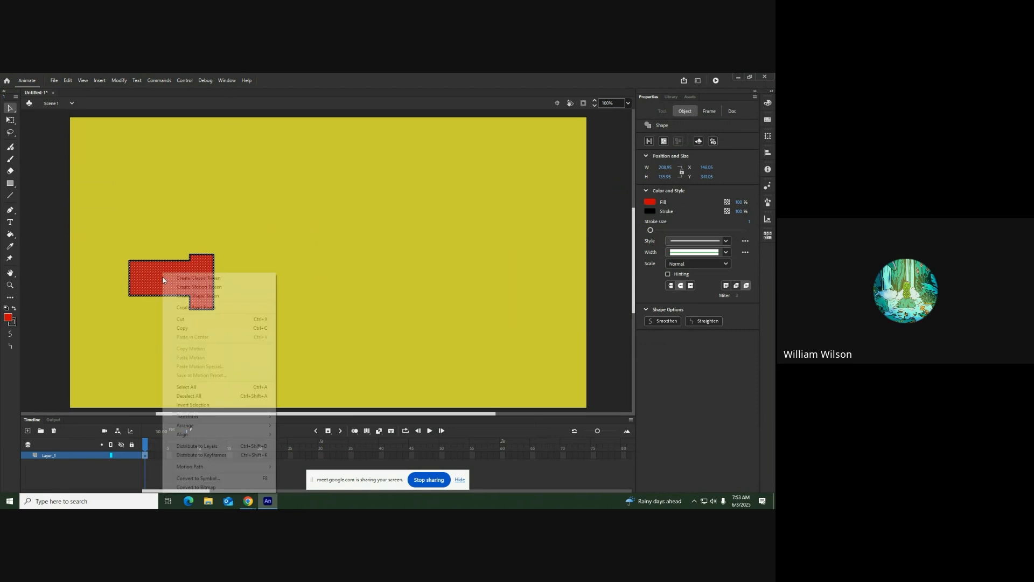
left_click(205, 478)
left_click(351, 189)
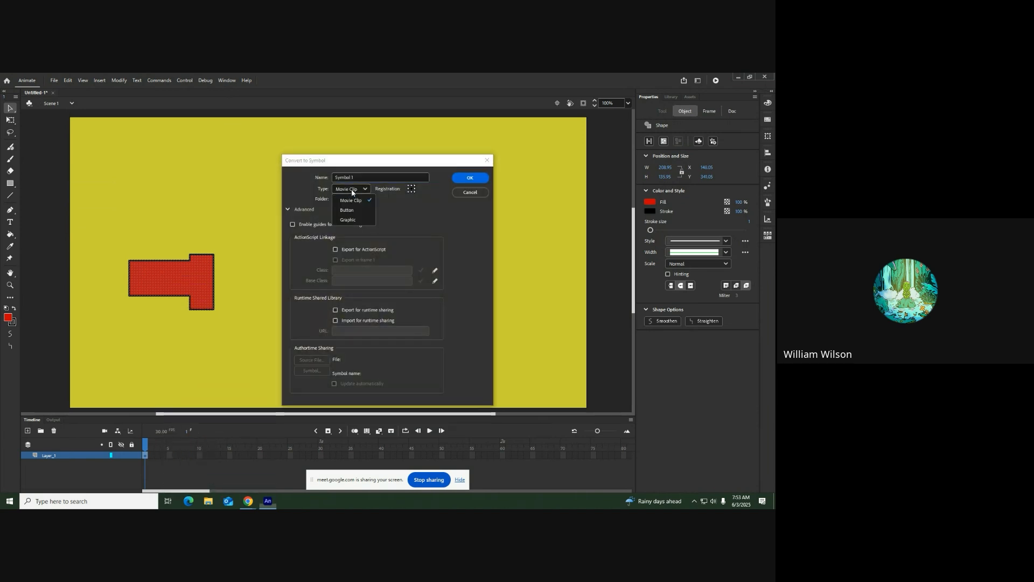
left_click(350, 221)
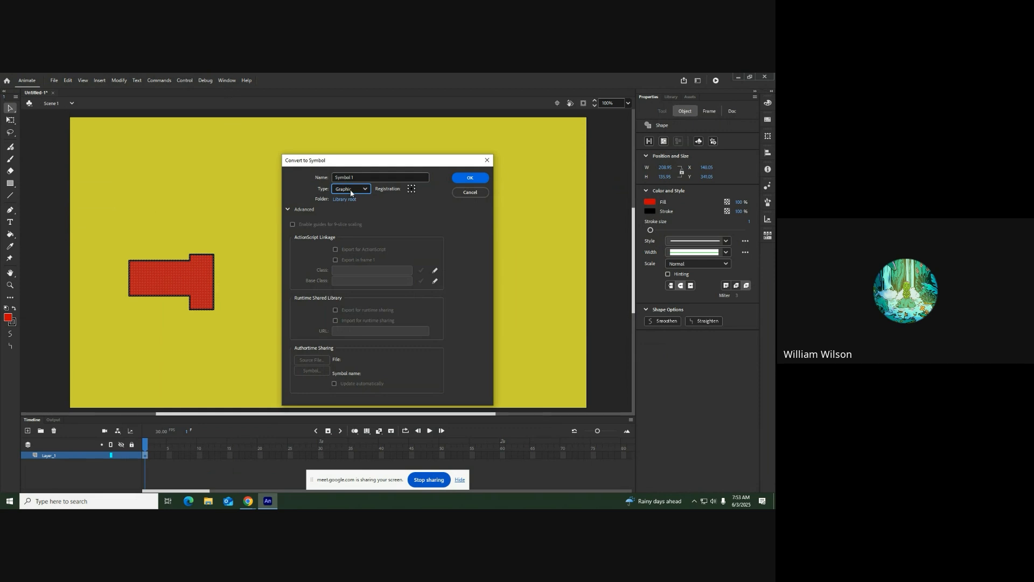
left_click(470, 177)
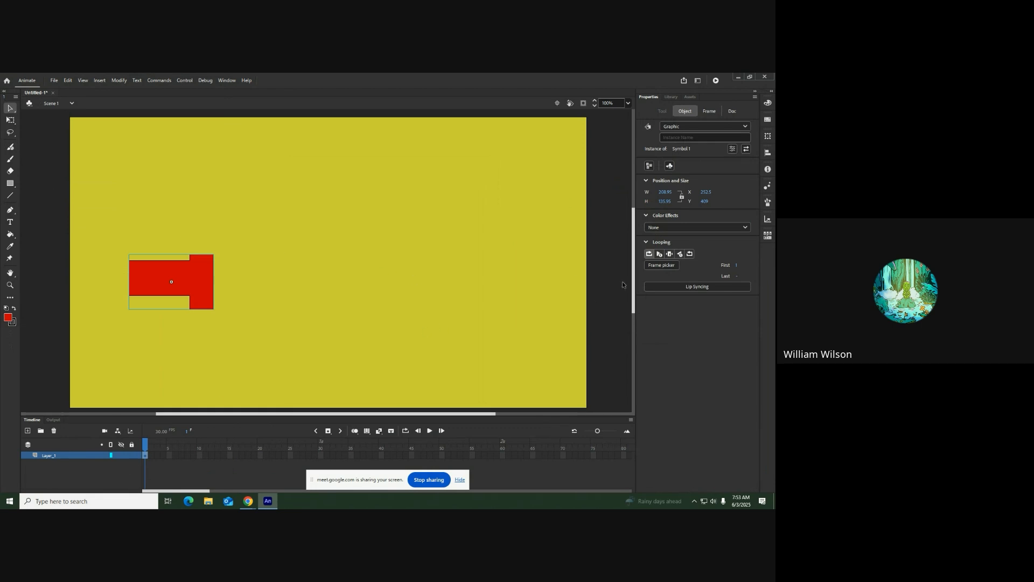
Move the symbol so it straddles the stage's left edge, and add a classic motion guide to Layer_1
left_click_drag(156, 282, 42, 322)
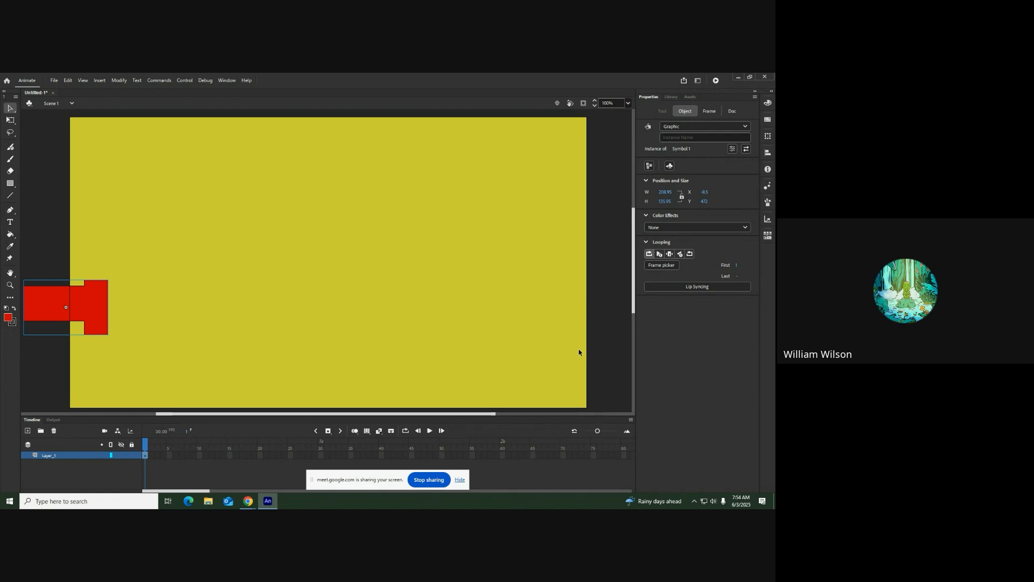
right_click(66, 457)
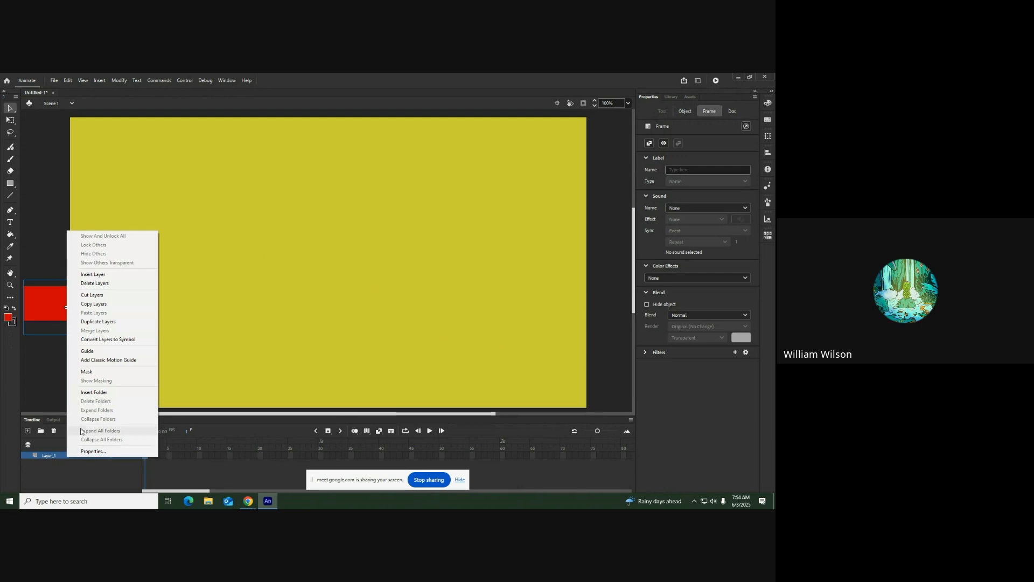
left_click(124, 360)
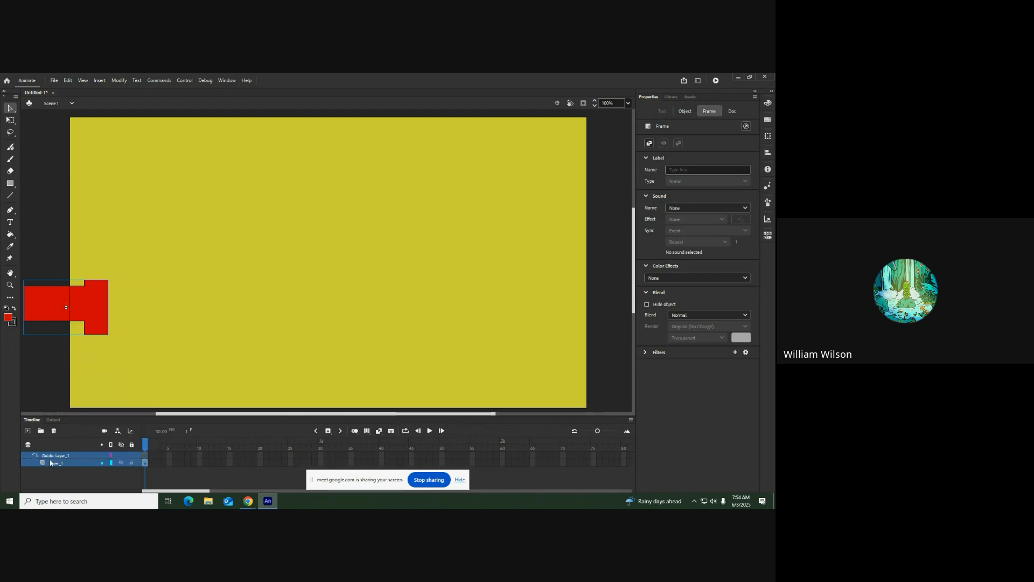
Draw a wavy path with the Pen tool on the guide layer, from beyond the stage's left edge to beyond its right edge
left_click(34, 237)
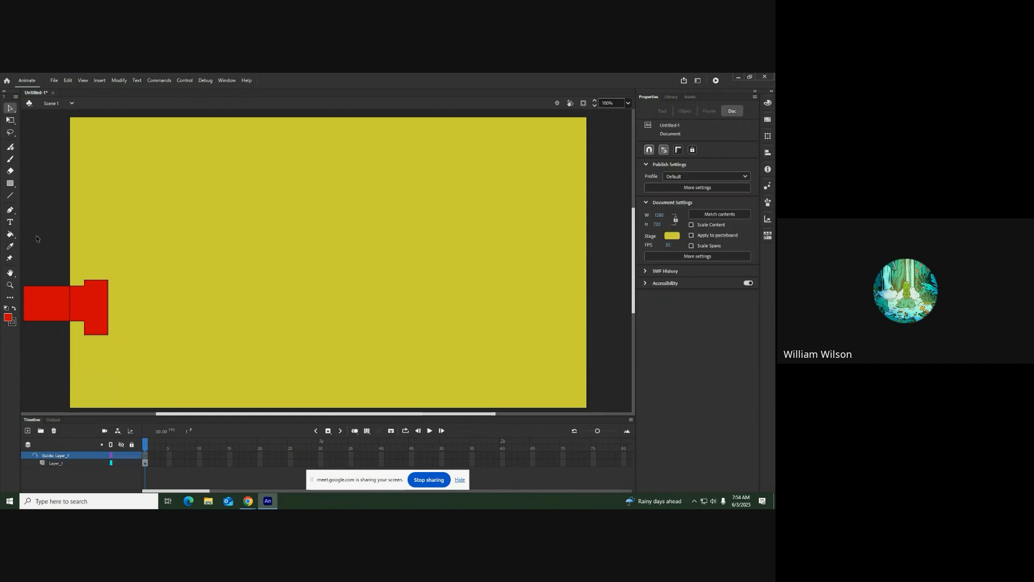
left_click(10, 211)
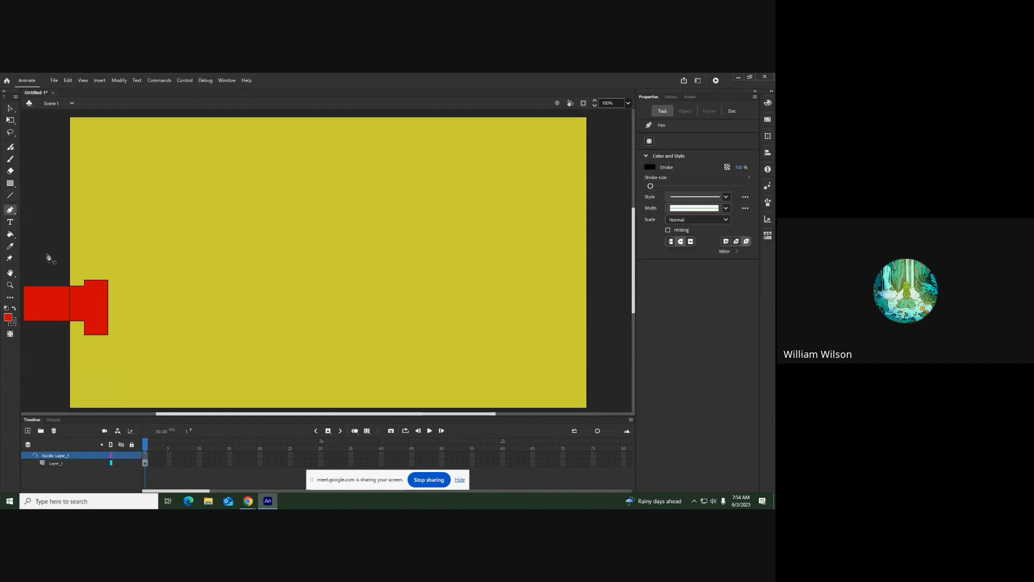
left_click_drag(210, 270, 316, 238)
left_click_drag(457, 231, 569, 263)
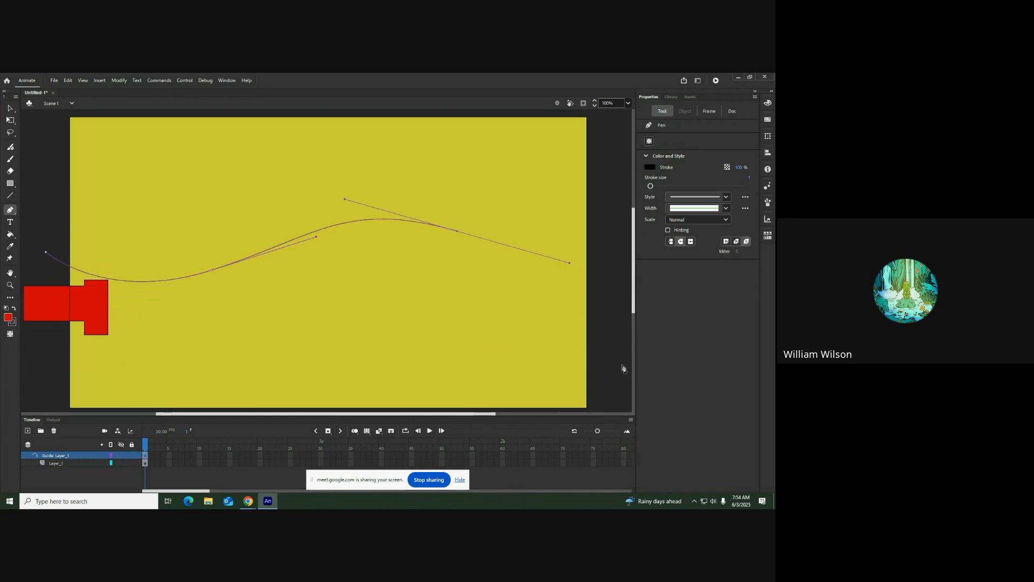
left_click_drag(438, 416, 530, 417)
left_click_drag(576, 268, 624, 242)
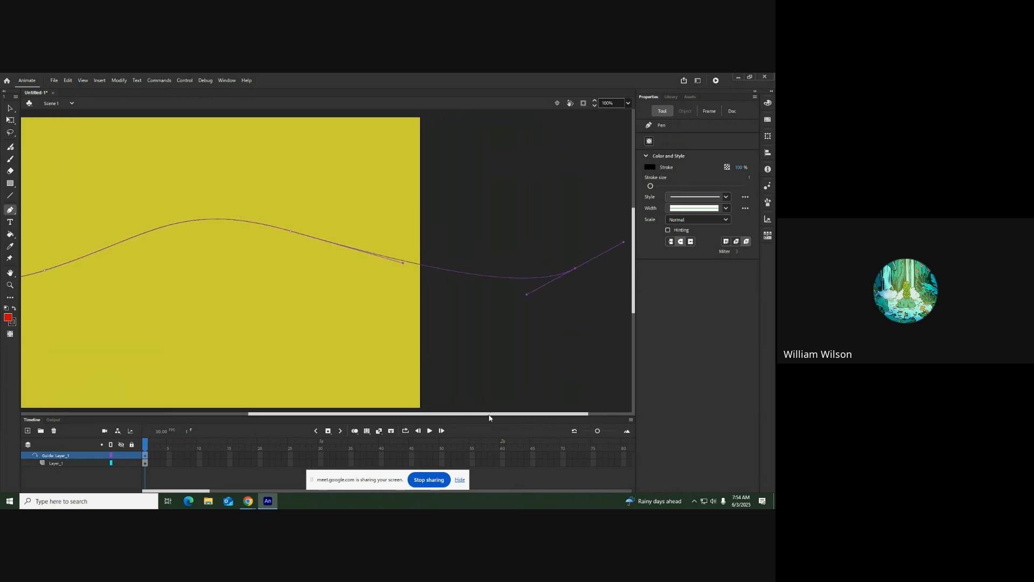
left_click_drag(489, 418, 364, 417)
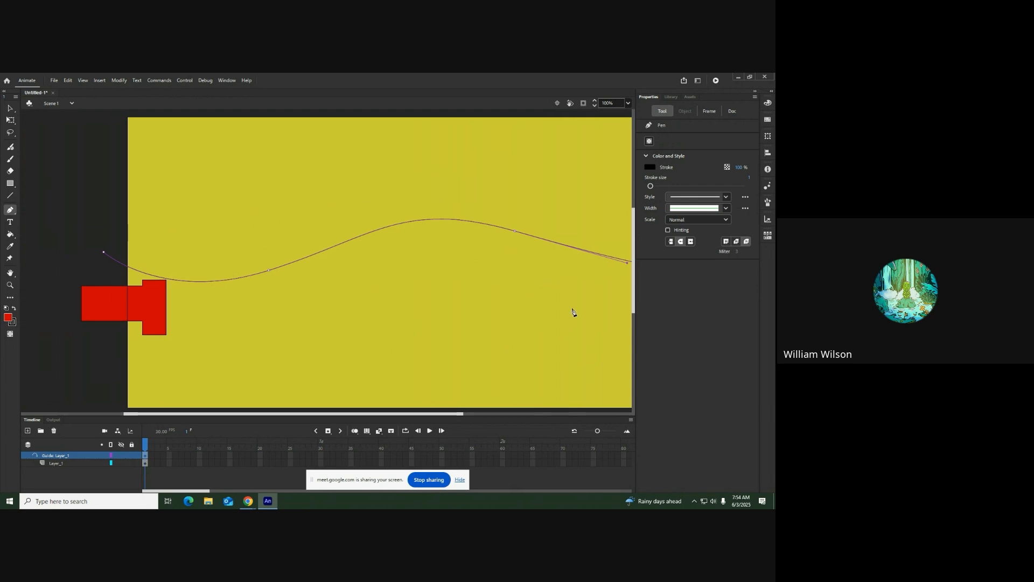
Insert a keyframe at frame 50 of Layer_1
left_click(68, 465)
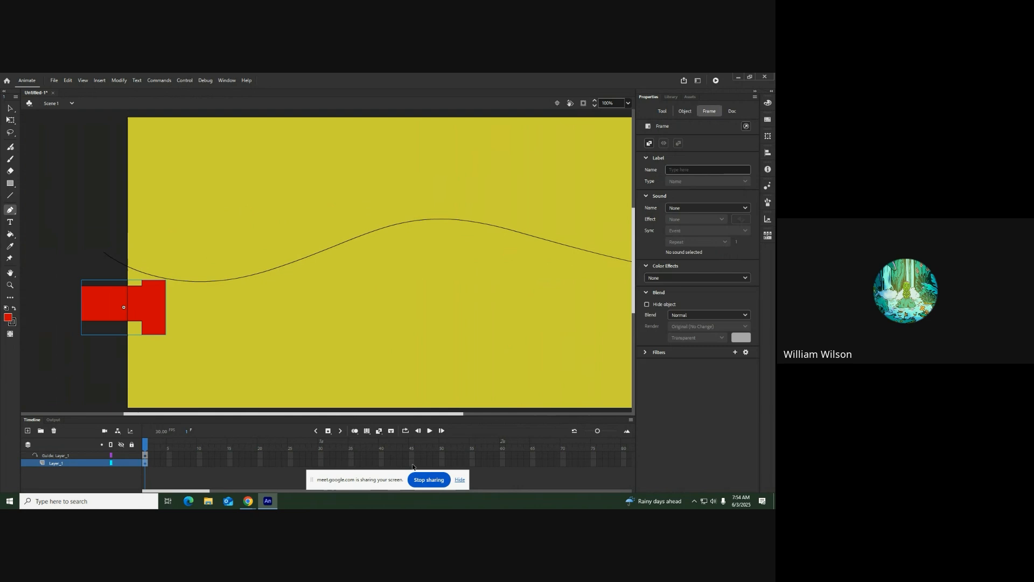
left_click(442, 463)
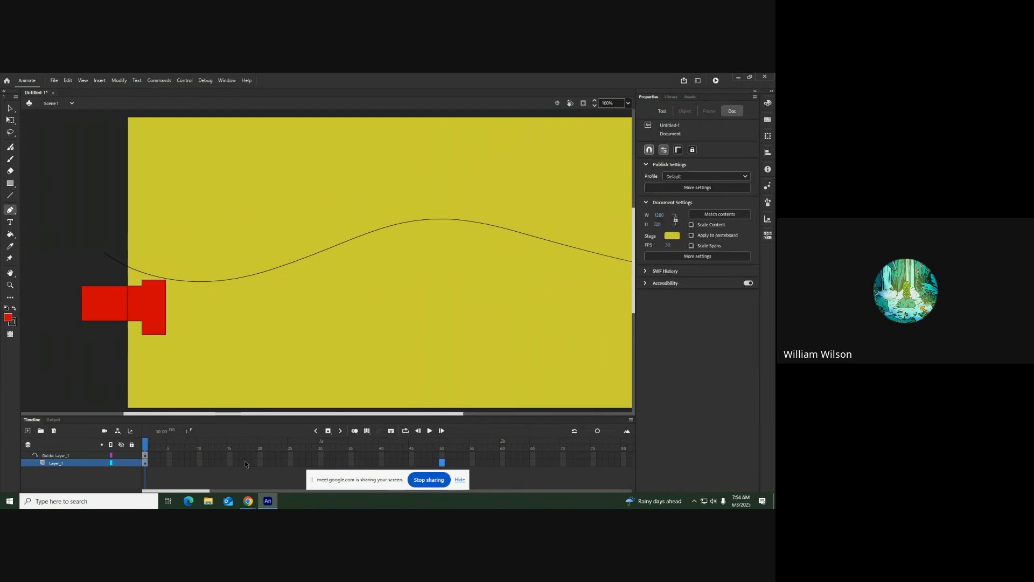
left_click(328, 431)
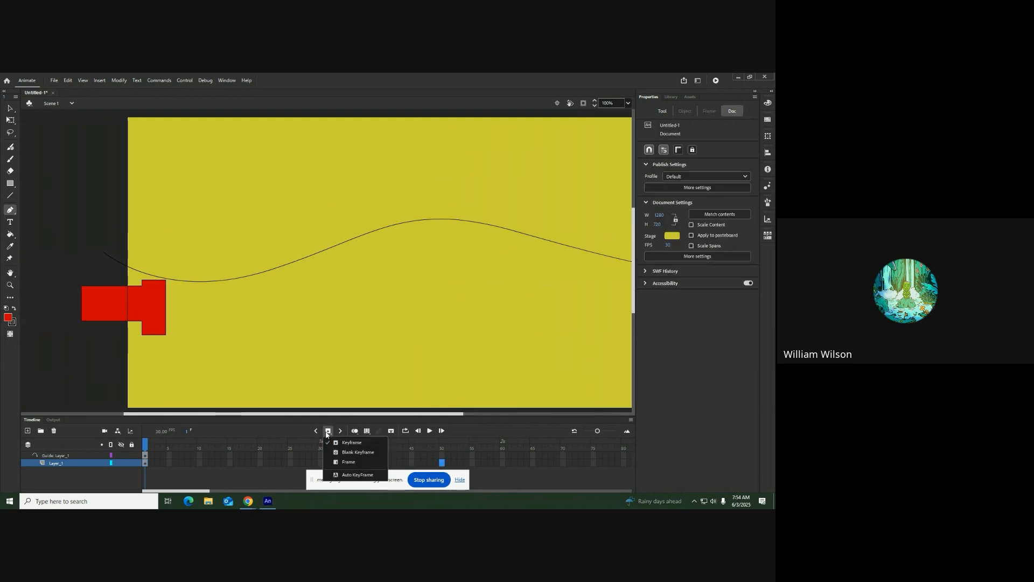
left_click(328, 431)
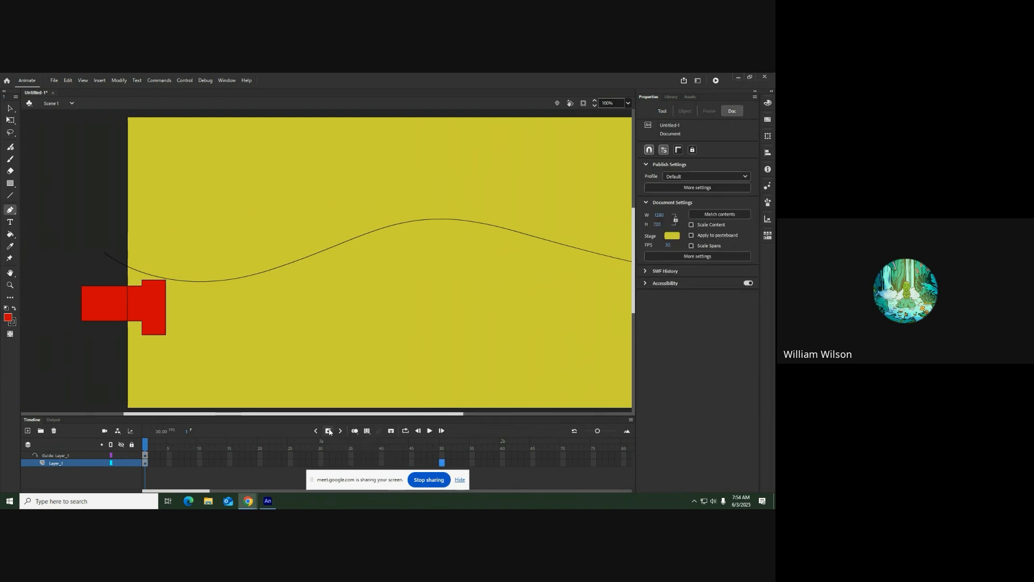
left_click(328, 431)
Extend the guide layer with a regular frame at frame 50 so the path spans the whole animation
left_click(446, 455)
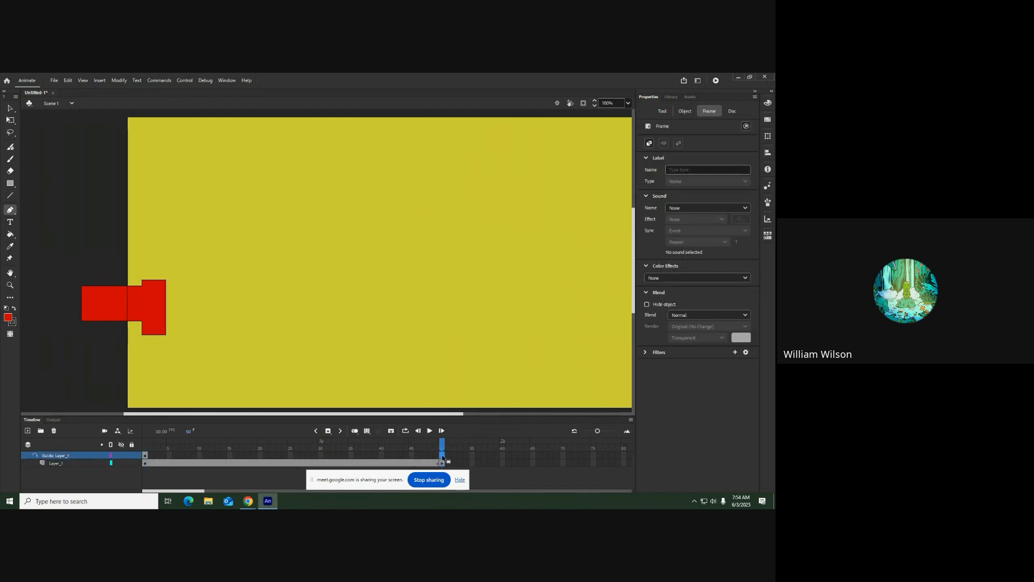
left_click(328, 431)
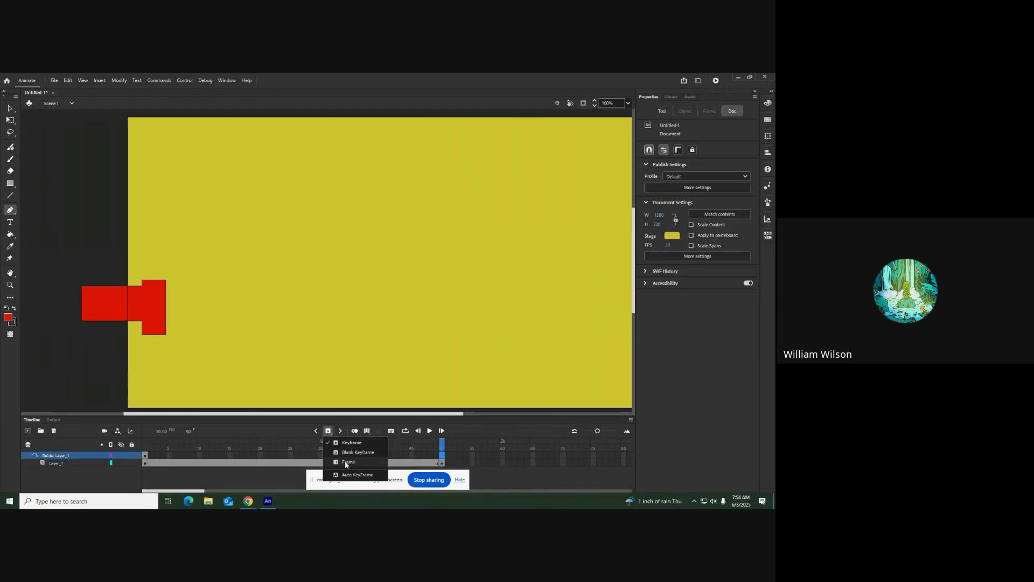
left_click(348, 462)
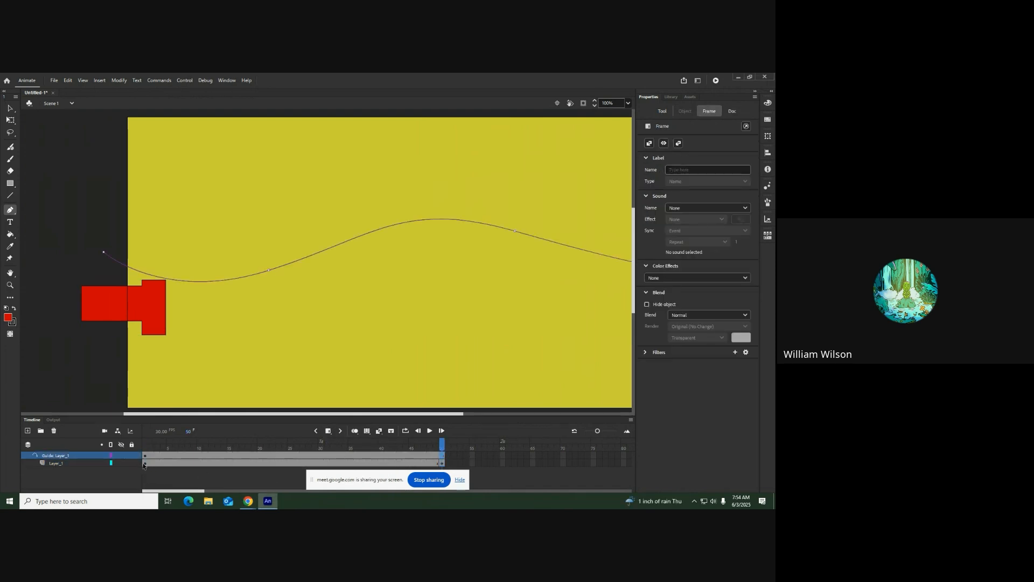
At frame 1 of Layer_1, move the red symbol off the stage's left edge to the start of the guide path
left_click(145, 464)
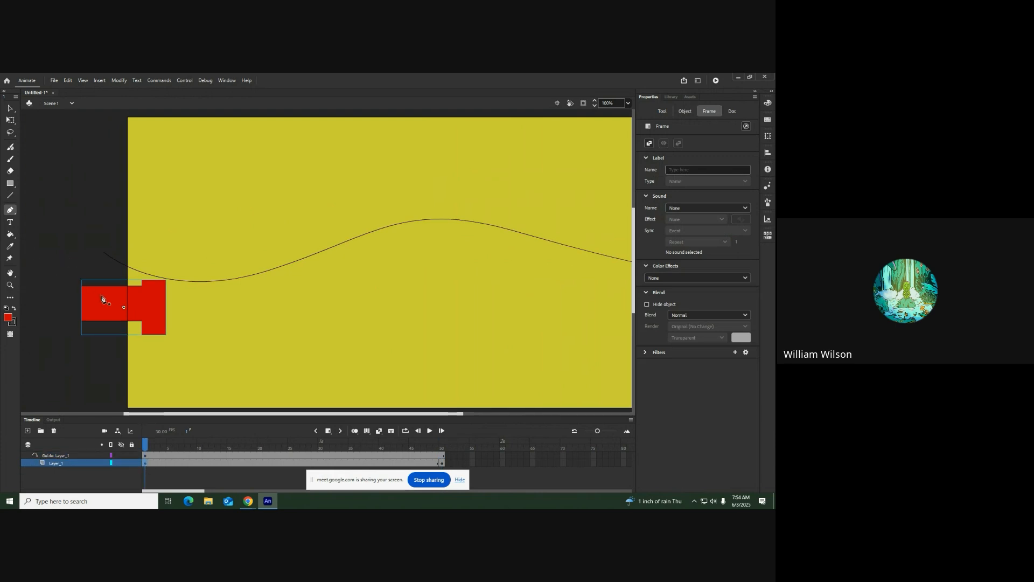
left_click(10, 108)
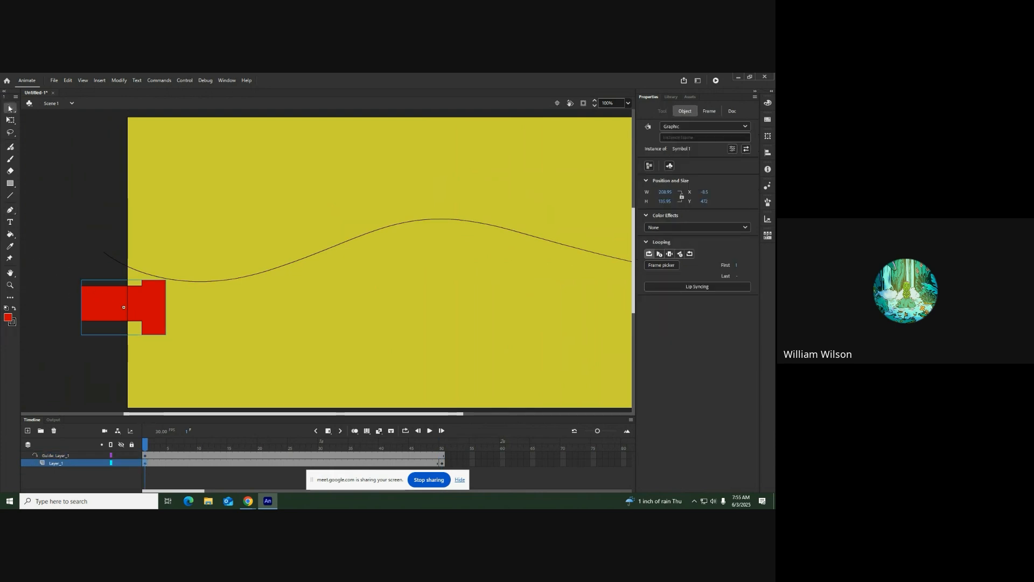
left_click_drag(160, 302, 99, 267)
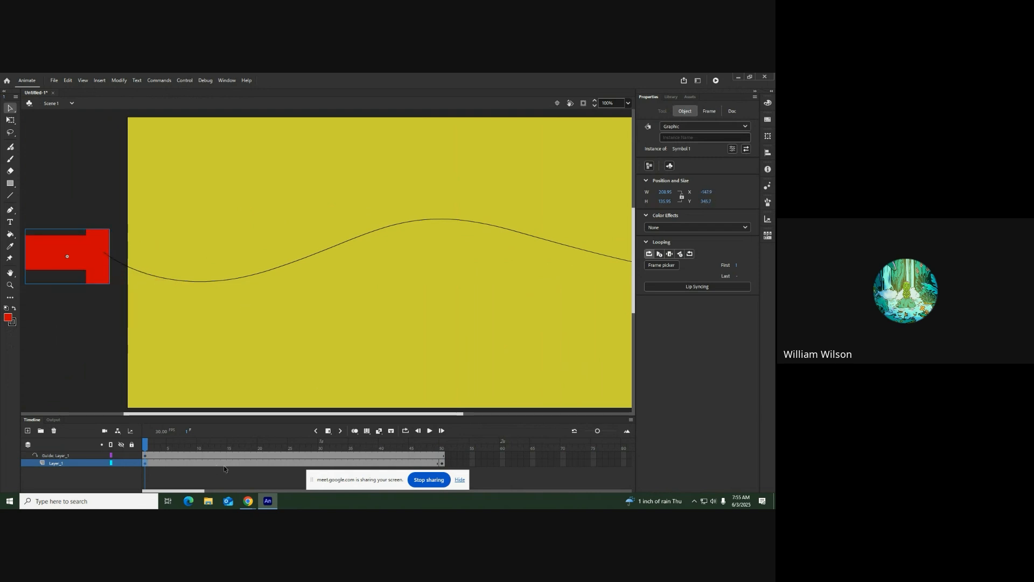
At frame 50 of Layer_1, move the red symbol beyond the stage's right edge to the end of the guide path
left_click(443, 463)
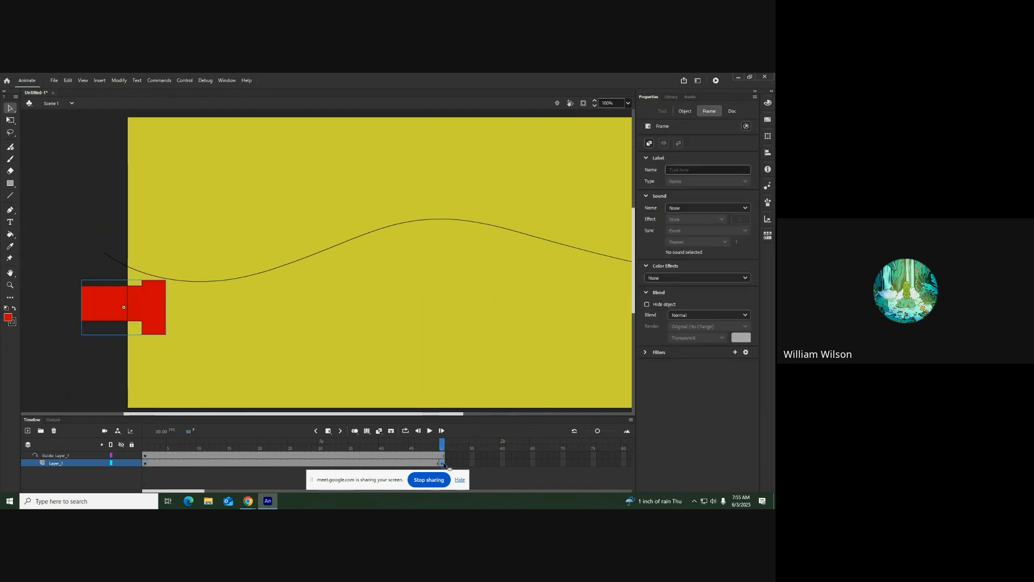
left_click_drag(142, 314, 618, 259)
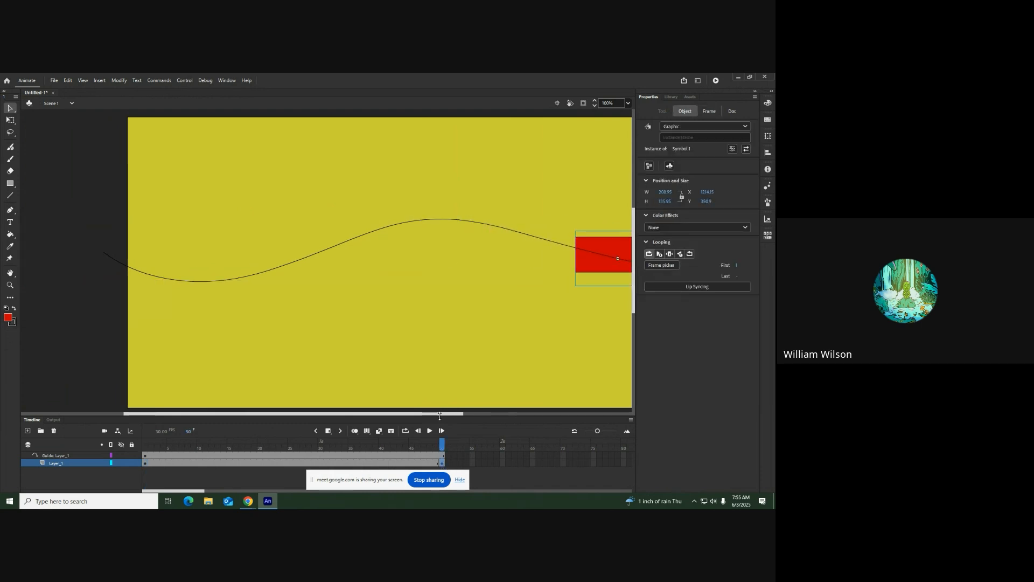
left_click_drag(442, 417, 566, 414)
left_click_drag(421, 248, 563, 278)
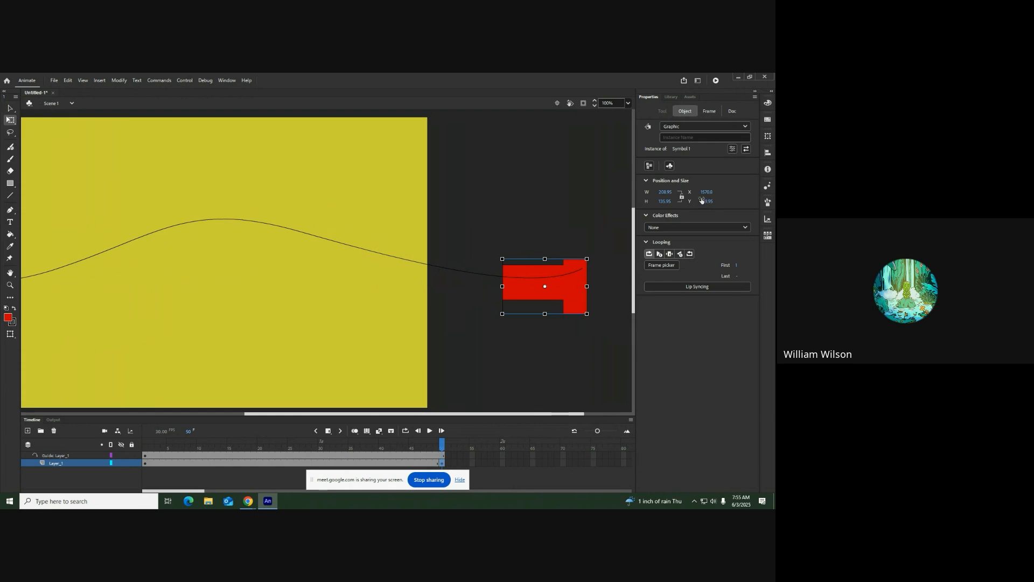
left_click(527, 185)
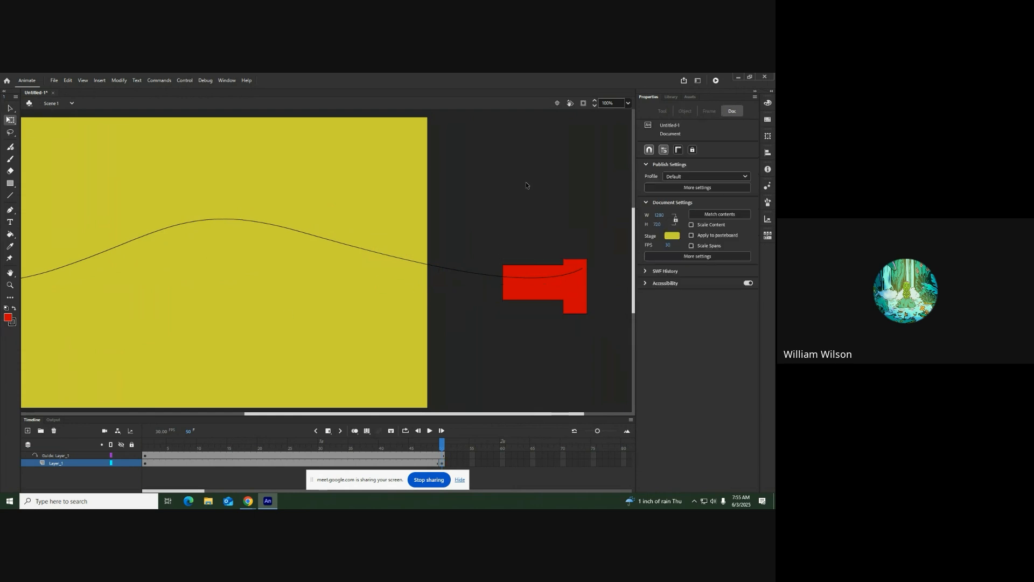
Turn on onion skinning from a frame between Layer_1's keyframes and play the timeline
left_click(254, 463)
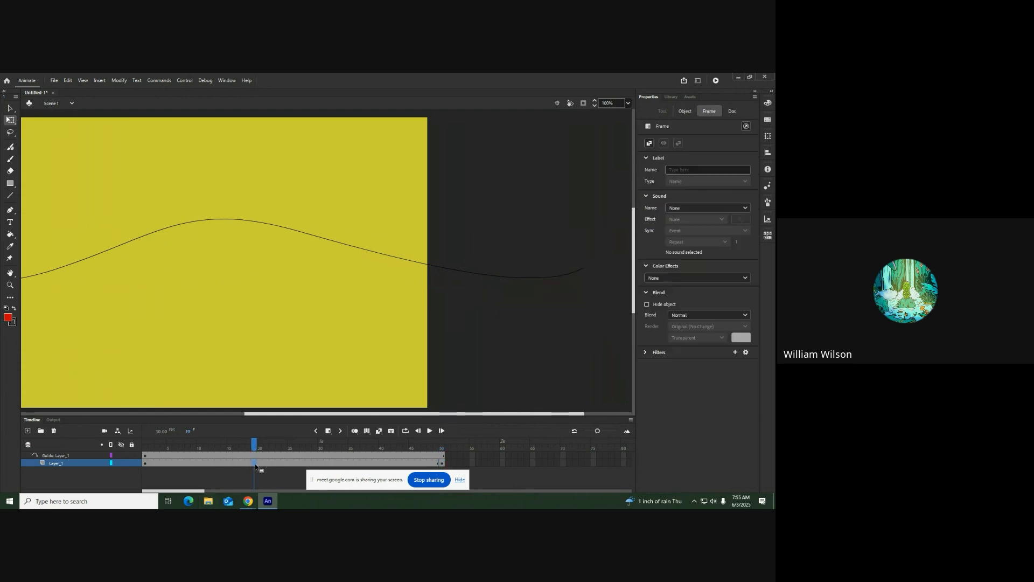
left_click(355, 431)
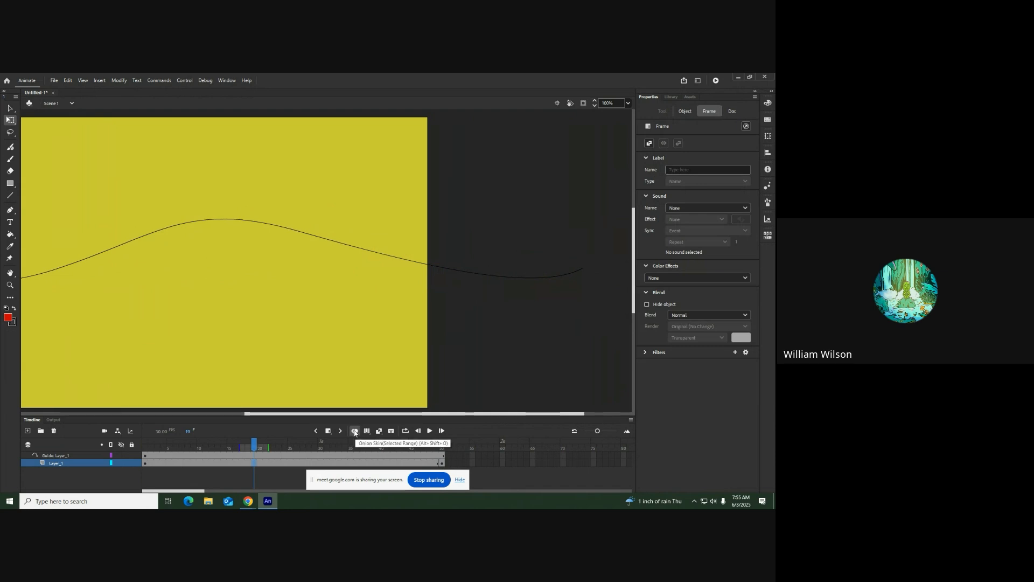
key("Return")
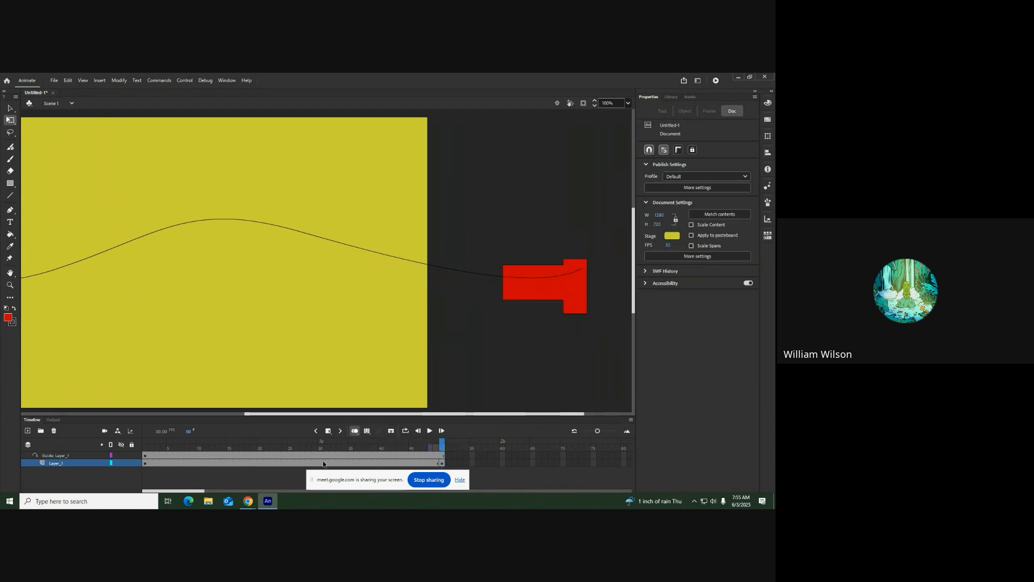
Try a classic tween between Layer_1's two keyframes, play the animation, and undo the tween
left_click(308, 464)
left_click(380, 431)
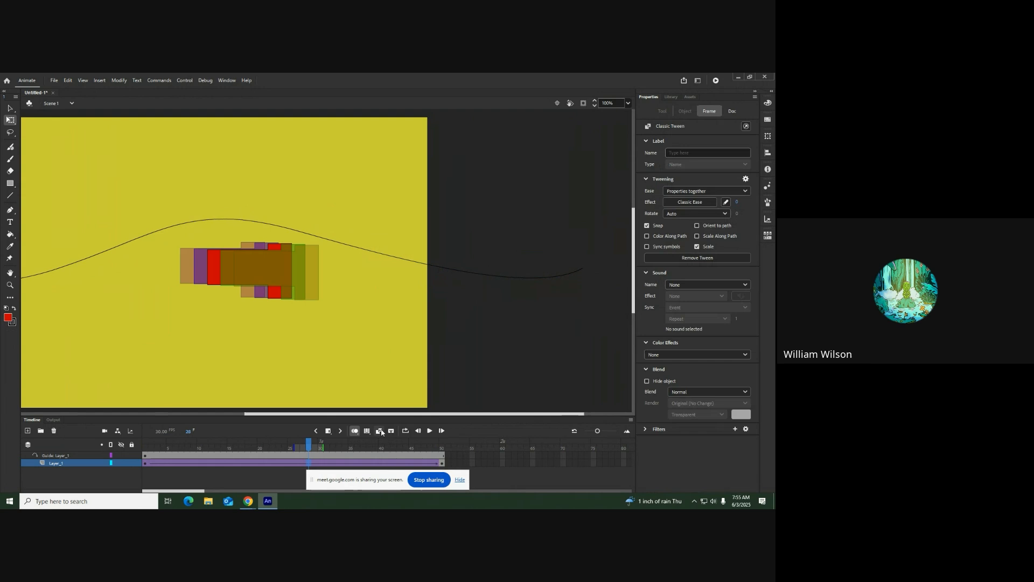
left_click(430, 431)
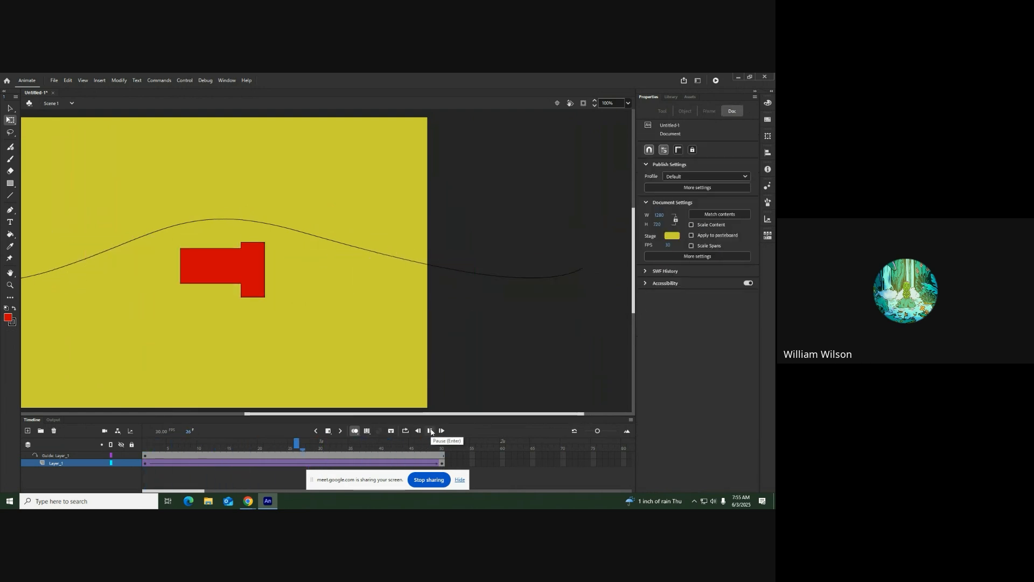
left_click(430, 431)
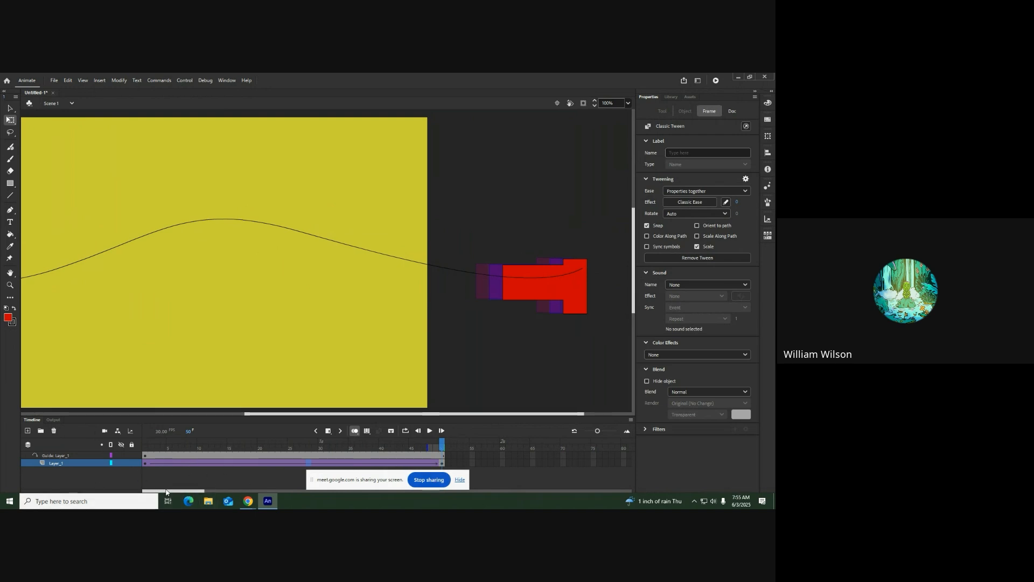
key("ctrl+z")
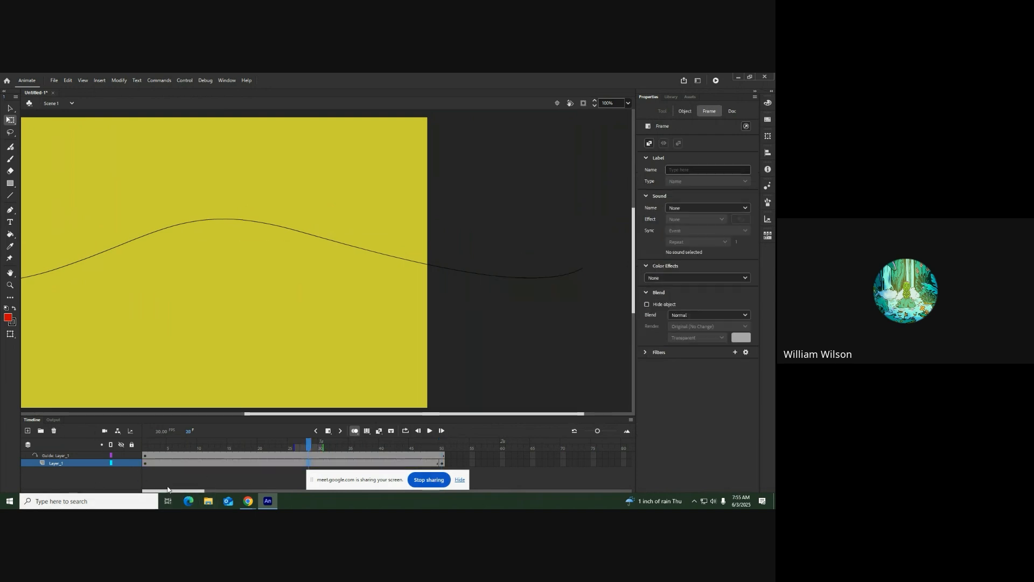
At frame 1 of Layer_1, move the red symbol so its centre point sits on the start of the guide path
left_click(143, 464)
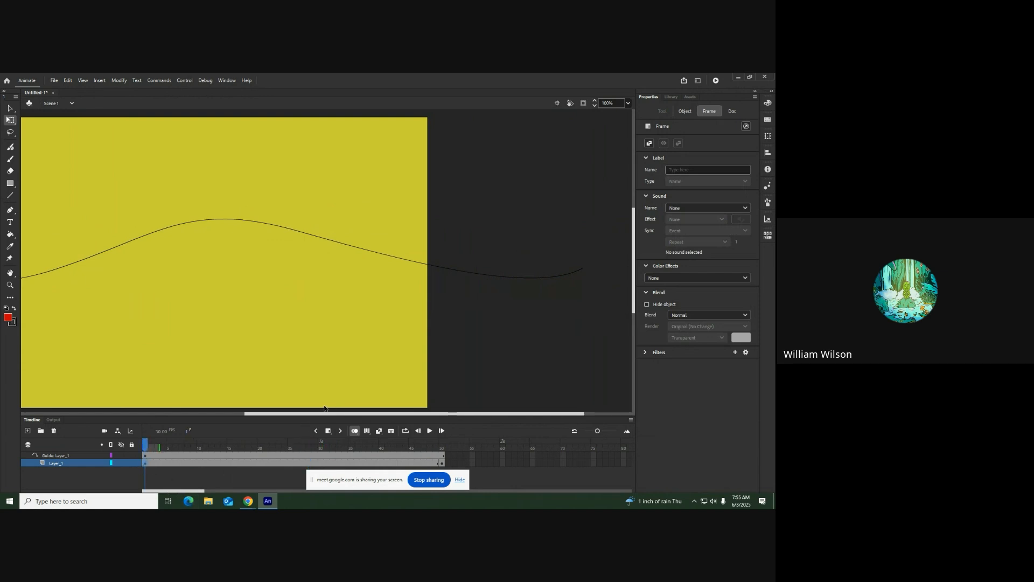
left_click_drag(322, 414, 157, 421)
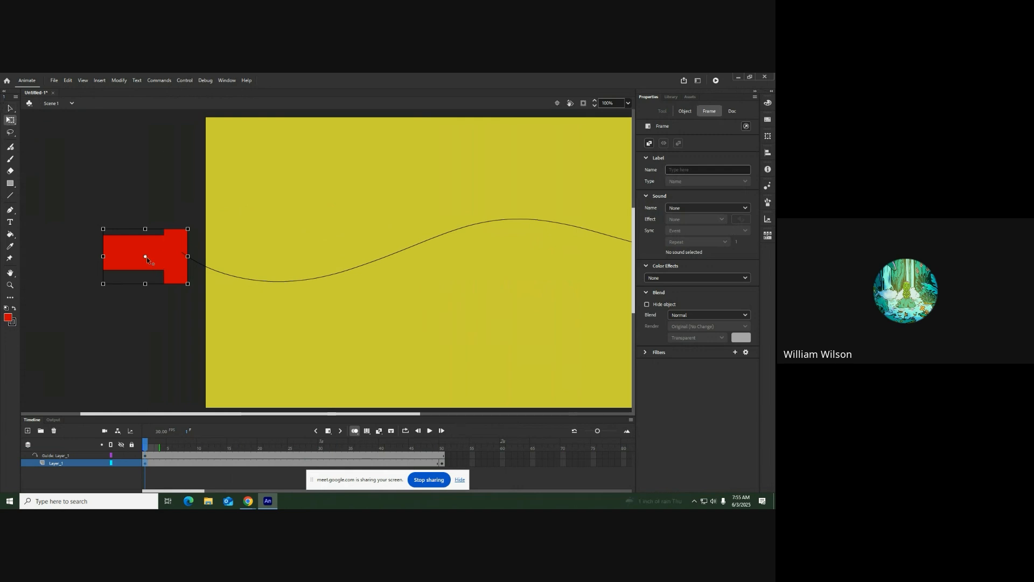
left_click_drag(168, 264, 221, 274)
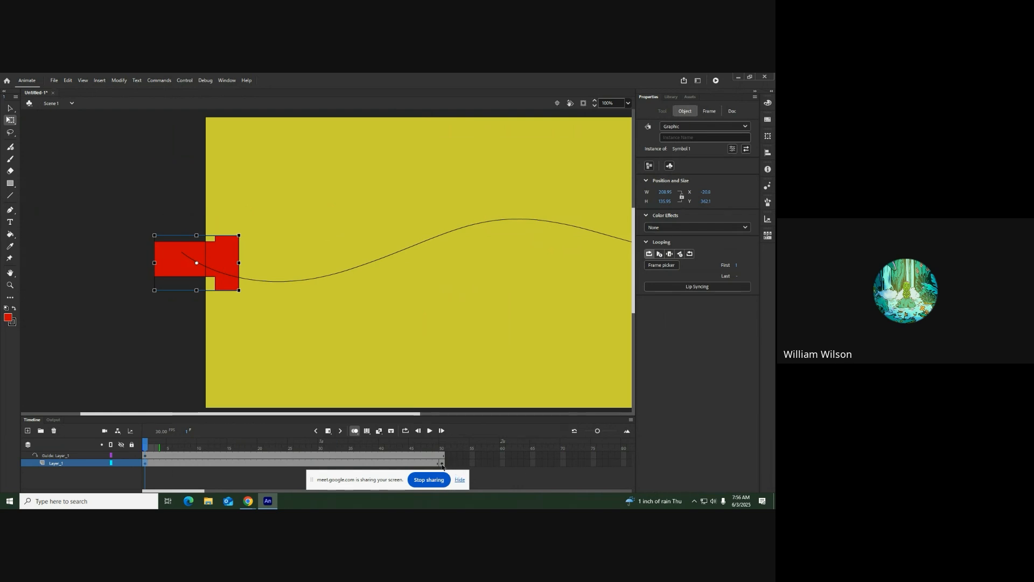
At frame 50 of Layer_1, move the red symbol so its centre point sits on the guide path near its end
left_click(442, 463)
left_click_drag(176, 491, 167, 470)
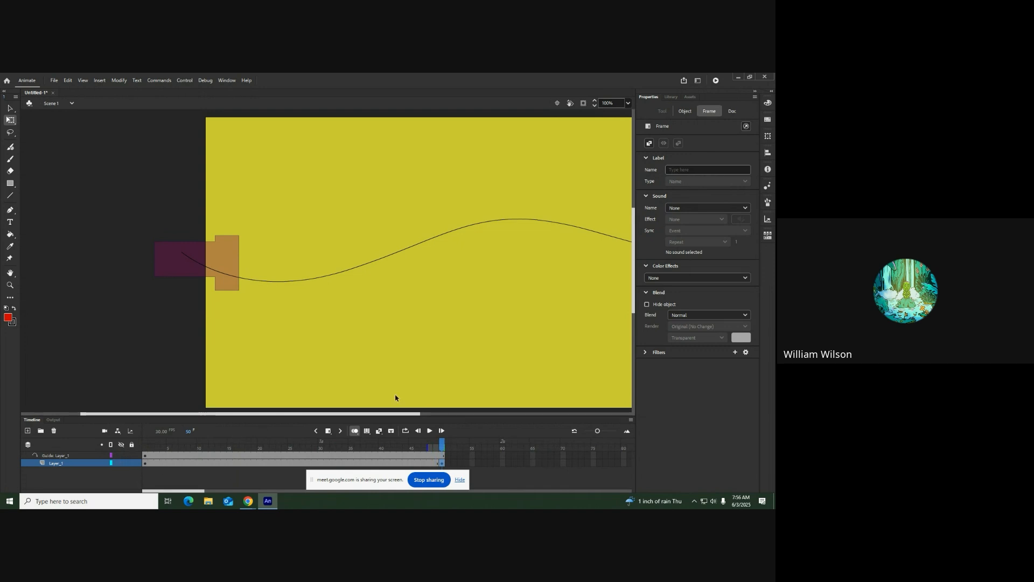
left_click_drag(414, 414, 627, 421)
left_click(500, 289)
left_click_drag(500, 289, 513, 281)
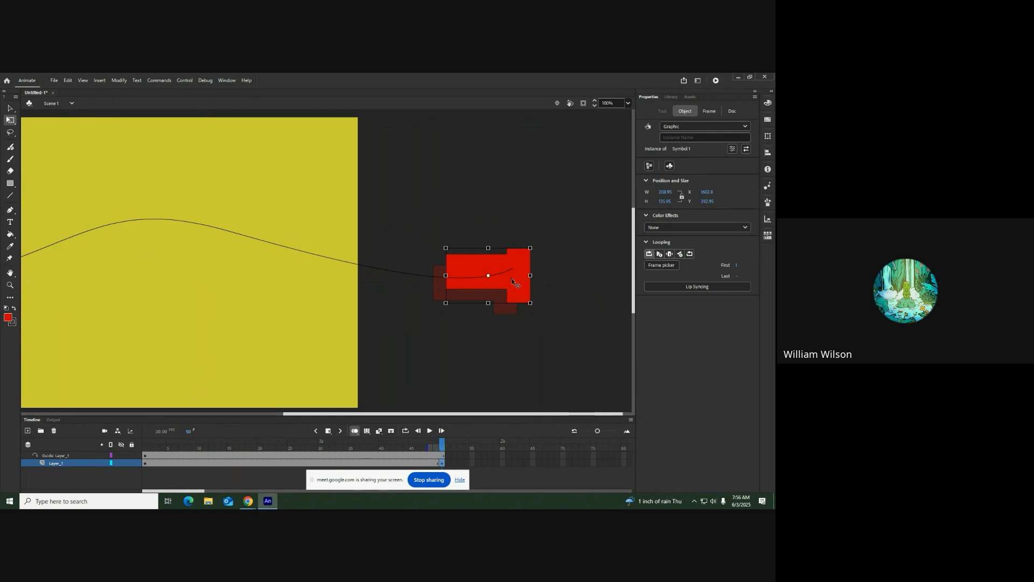
Create a classic tween between Layer_1's keyframes and play the animation along the guide path
left_click(268, 465)
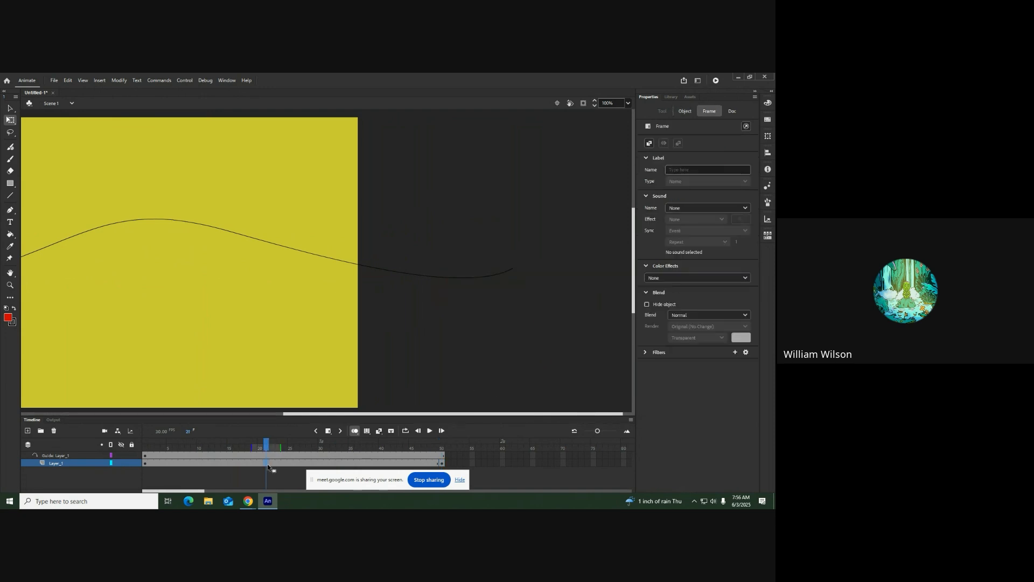
left_click(379, 431)
left_click(430, 430)
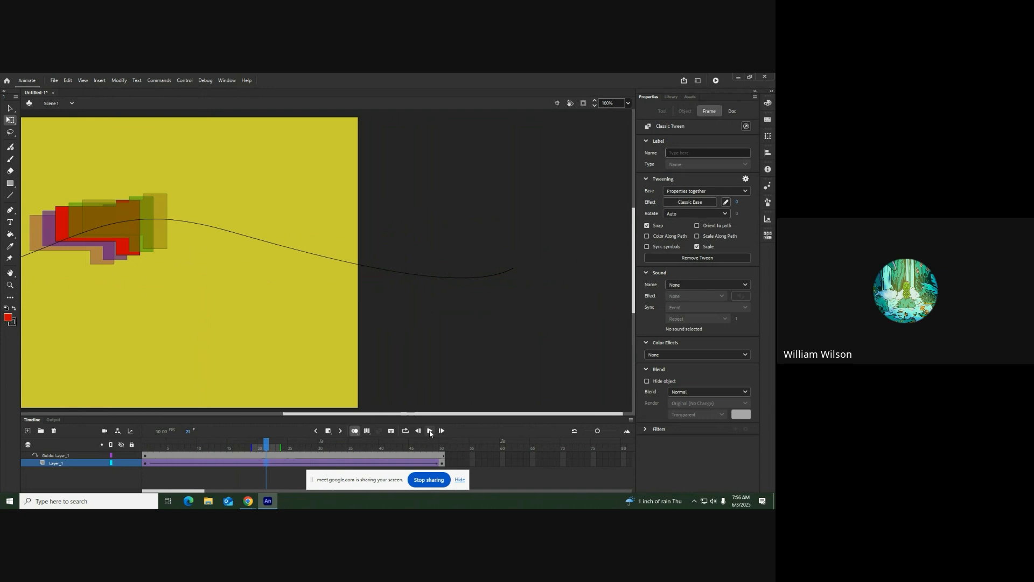
left_click_drag(417, 417, 254, 420)
left_click(429, 430)
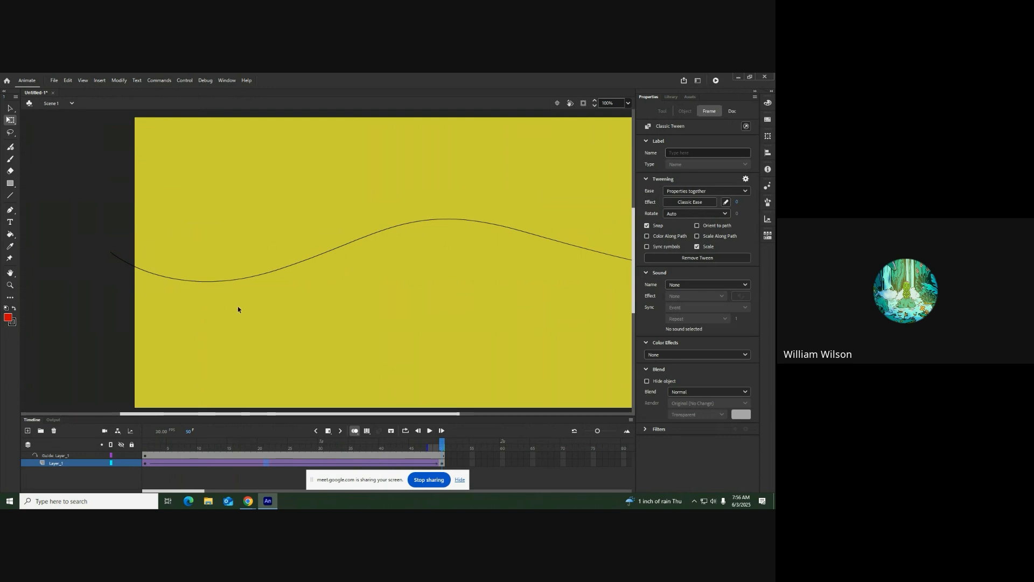
Turn on Orient to path for the classic tween and play the animation again
left_click(697, 226)
left_click(429, 431)
left_click(430, 430)
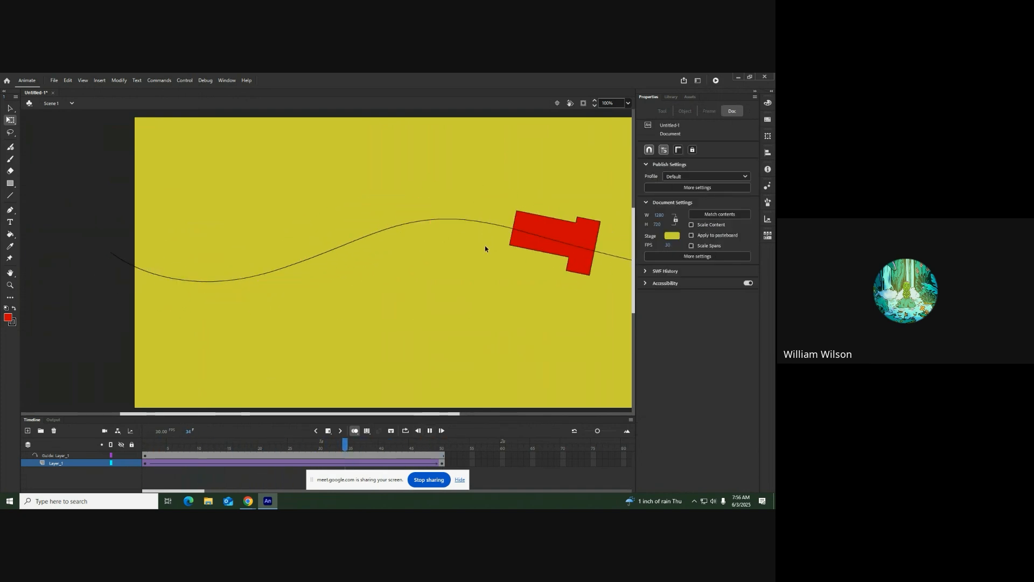
left_click(429, 430)
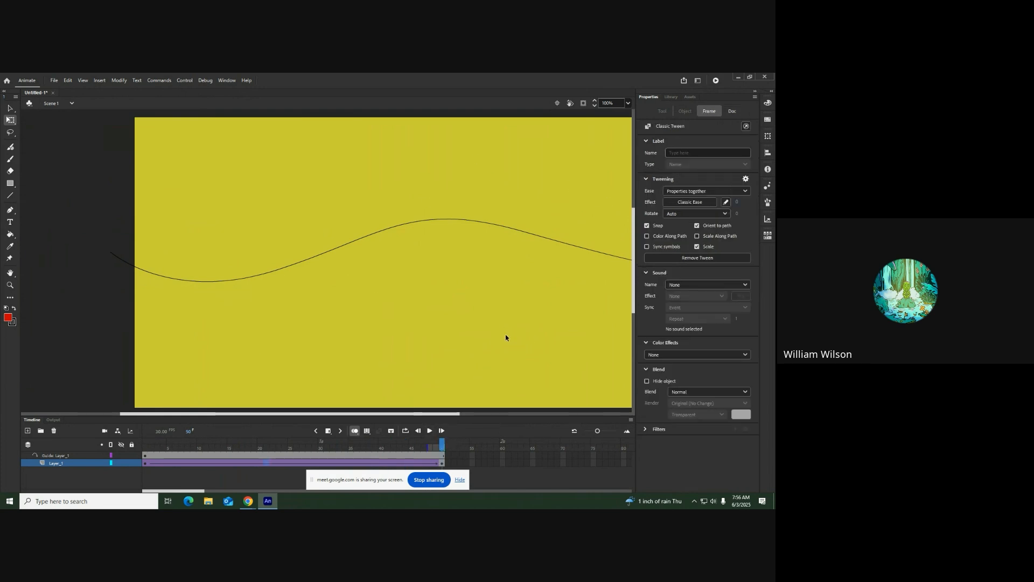
Replace Layer_1 and its guide layer with one new empty layer
left_click(54, 456)
left_click(56, 464)
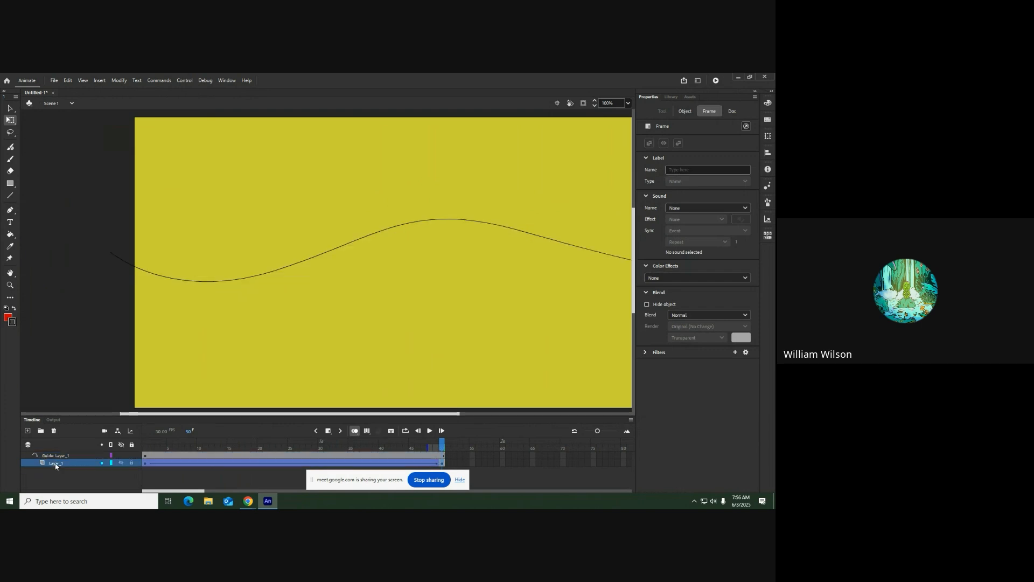
left_click(53, 431)
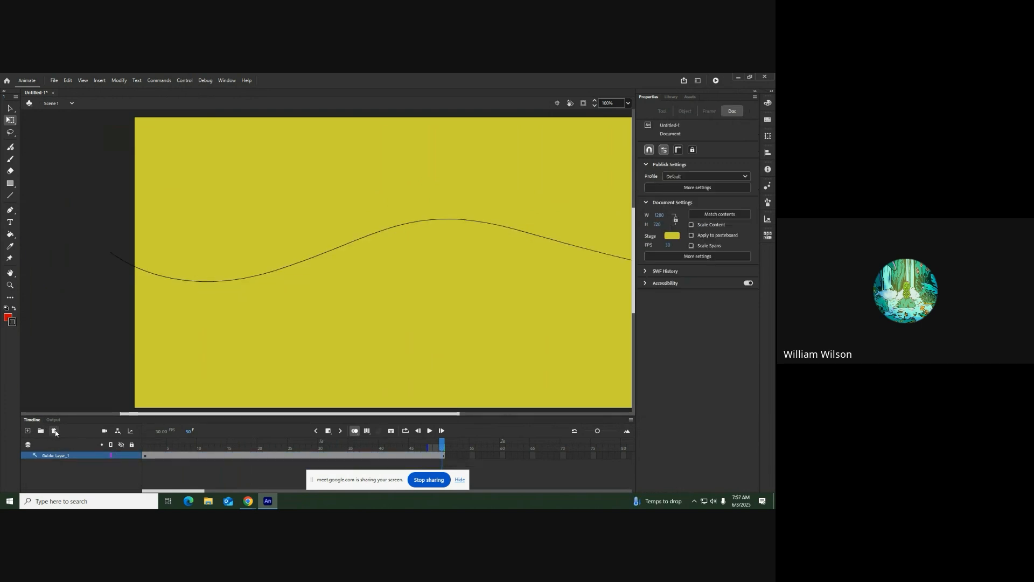
left_click(28, 431)
left_click(64, 463)
left_click(53, 431)
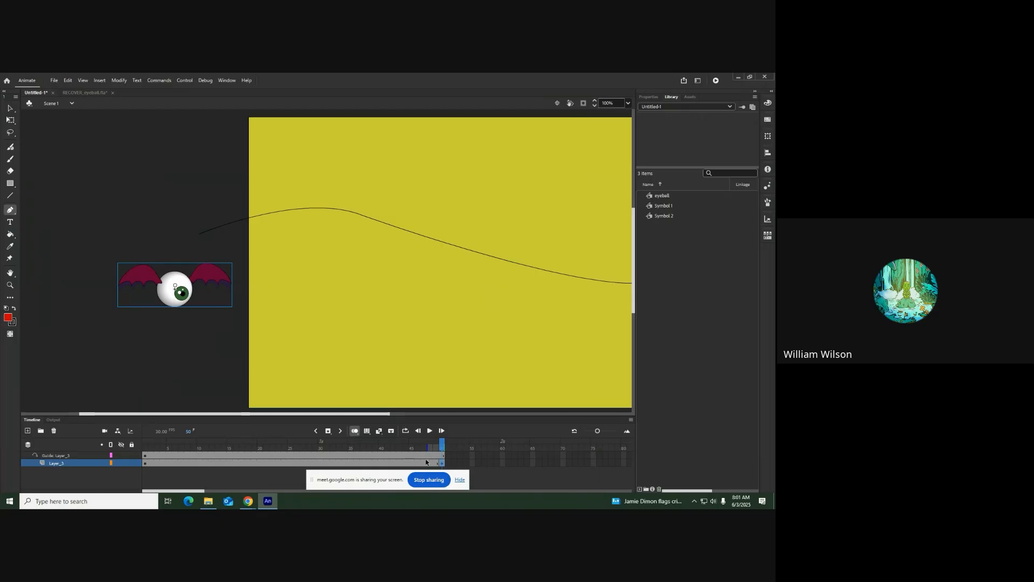
At frame 50 of Layer_3, move the winged eyeball beyond the stage's right edge, its centre point on the guide path's end
left_click(11, 119)
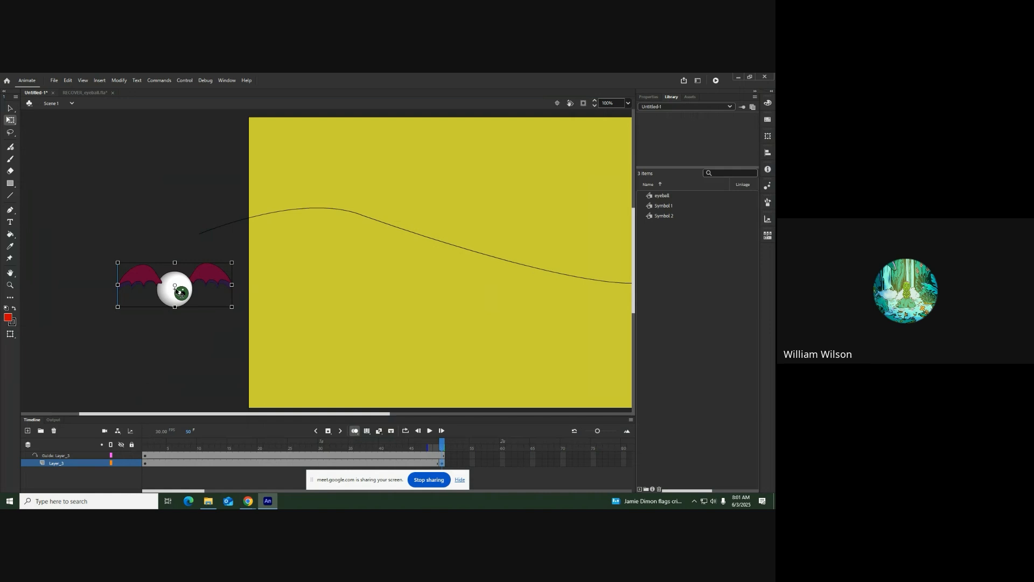
left_click_drag(197, 292, 229, 236)
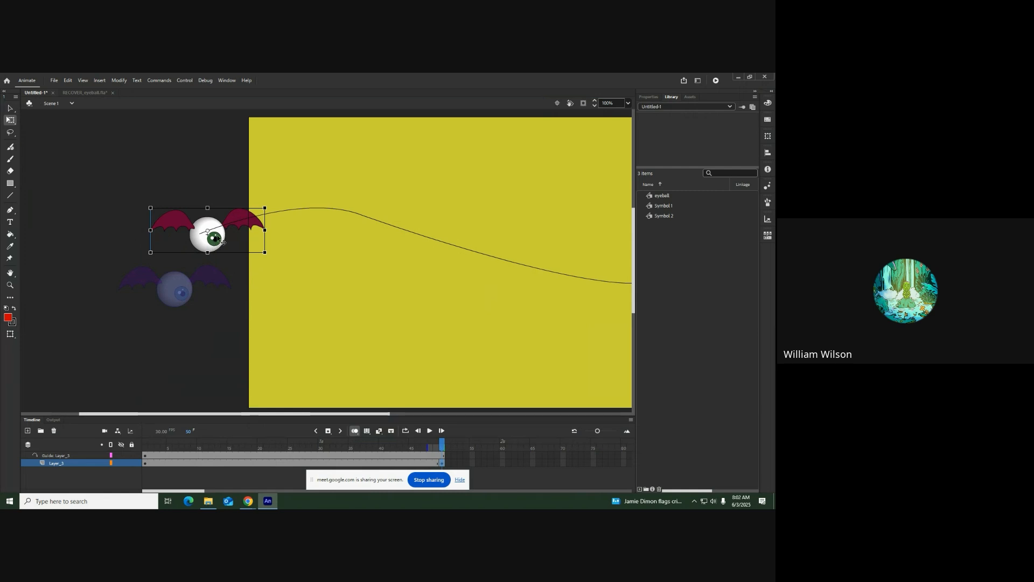
left_click_drag(216, 240, 630, 284)
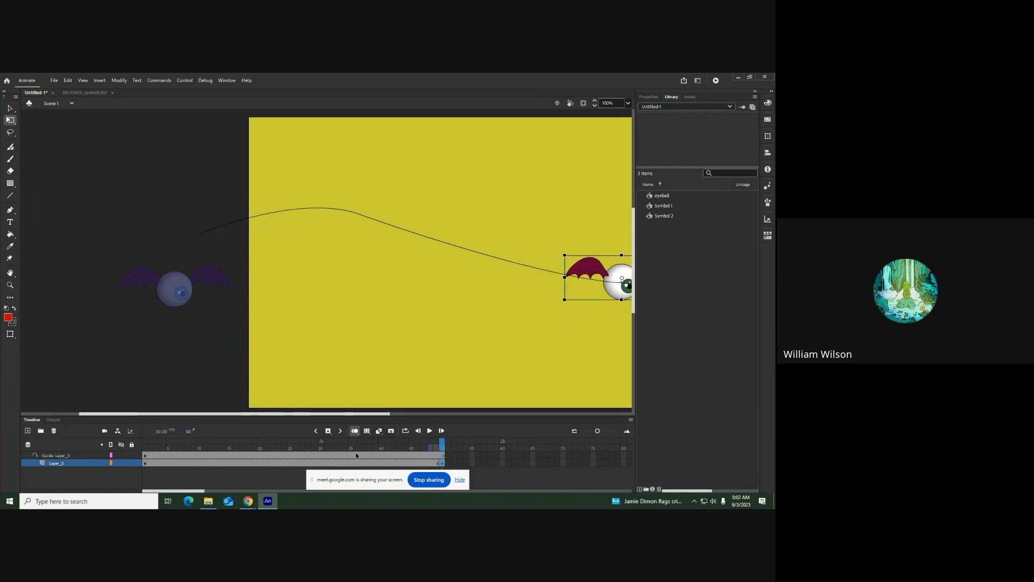
left_click_drag(376, 417, 592, 415)
left_click_drag(202, 277, 469, 276)
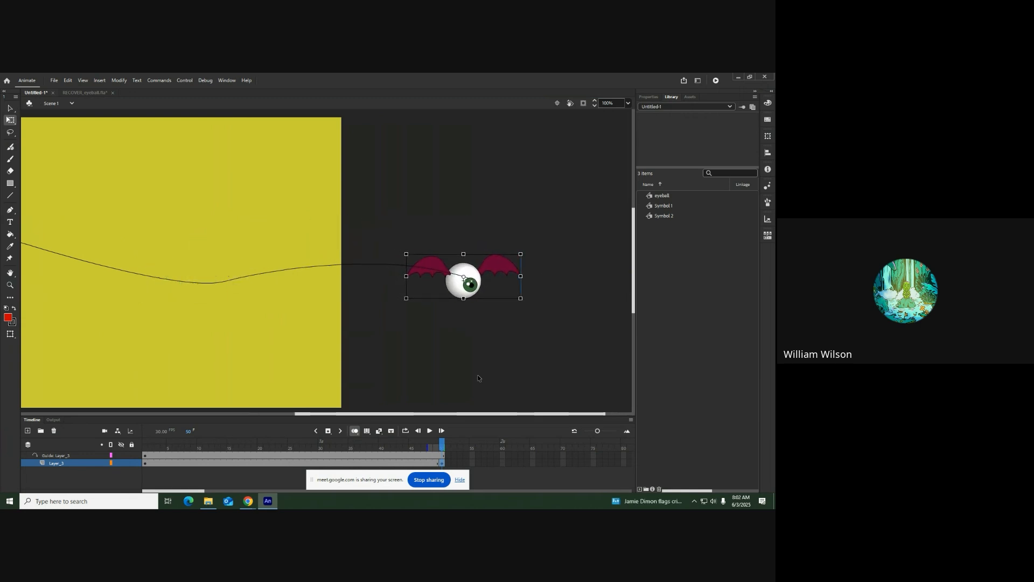
At frame 1 of Layer_3, move the winged eyeball so its centre point sits on the guide path's start outside the stage
left_click_drag(478, 416, 272, 416)
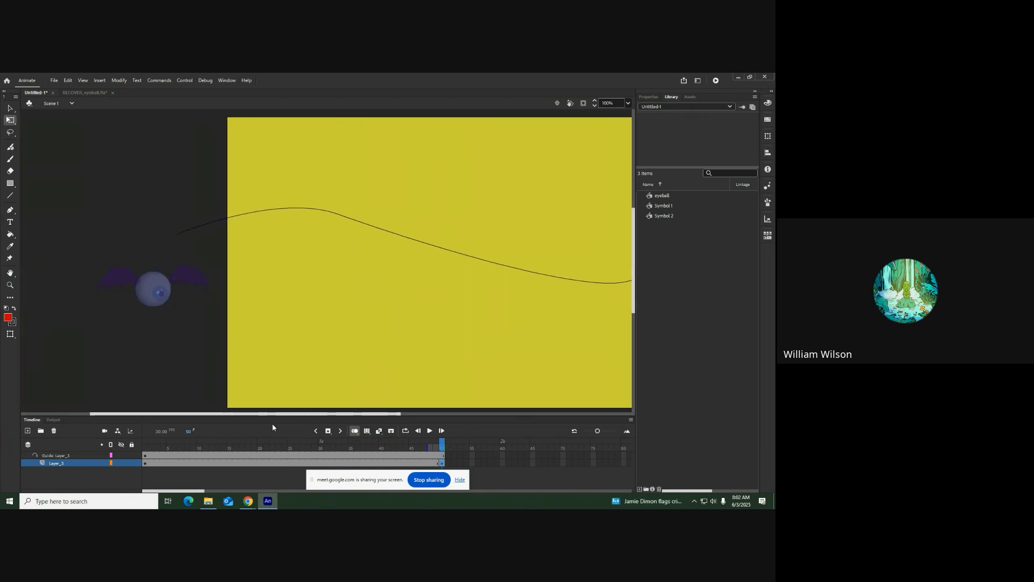
left_click(145, 463)
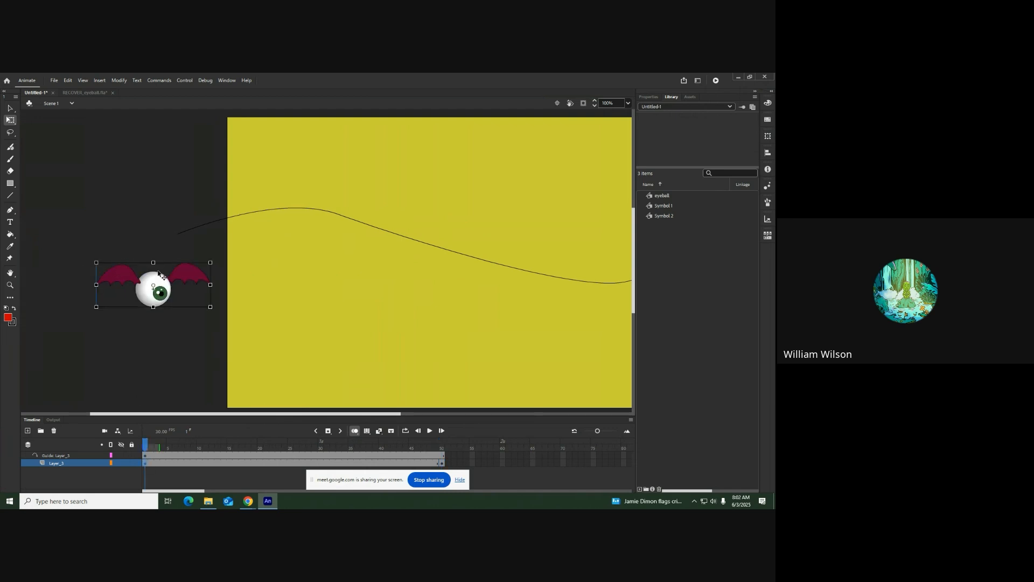
left_click_drag(166, 291, 192, 233)
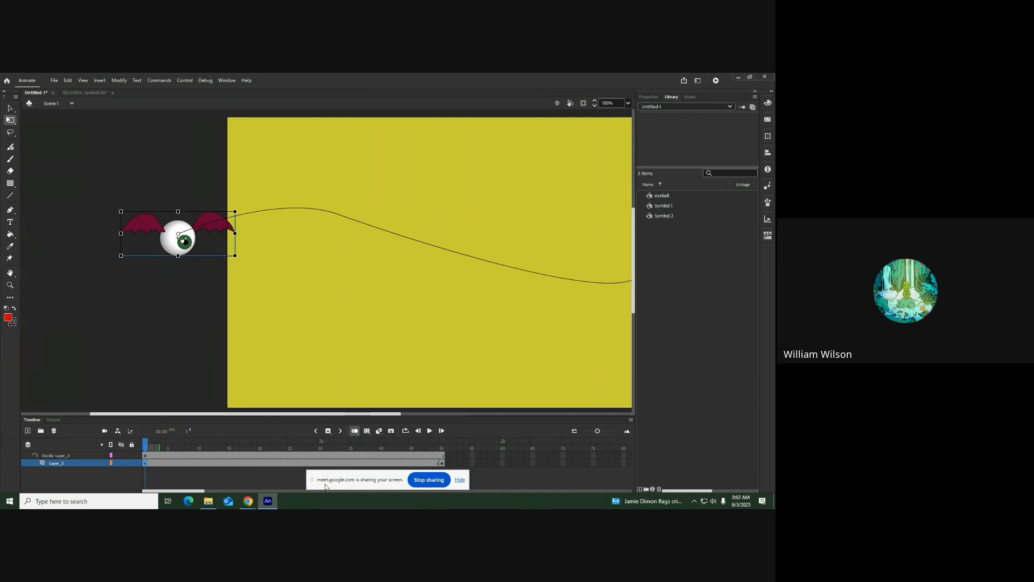
Create a classic tween between Layer_3's two keyframes and play the eyeball's animation, dismissing the save warning
left_click(321, 463)
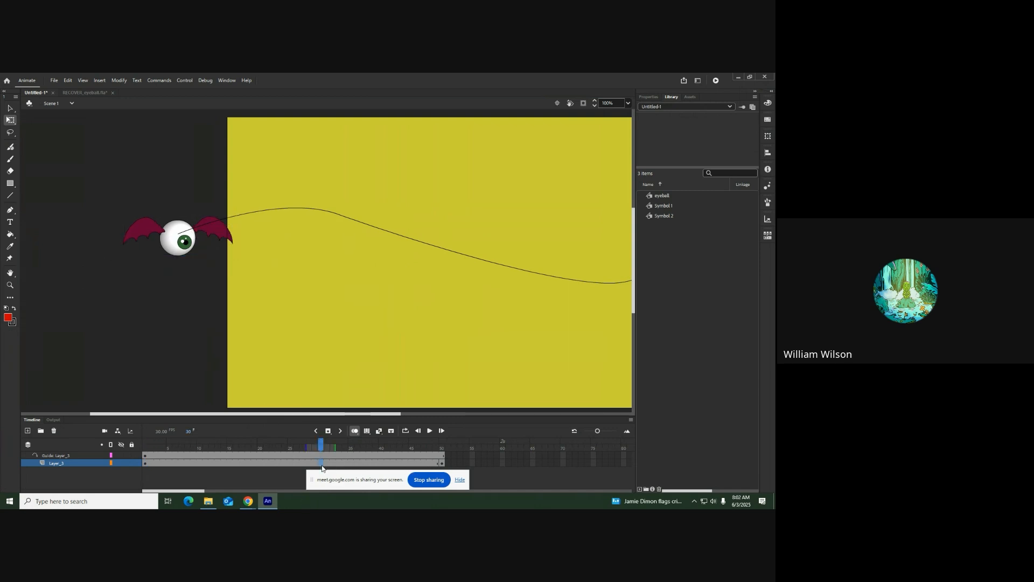
left_click(379, 432)
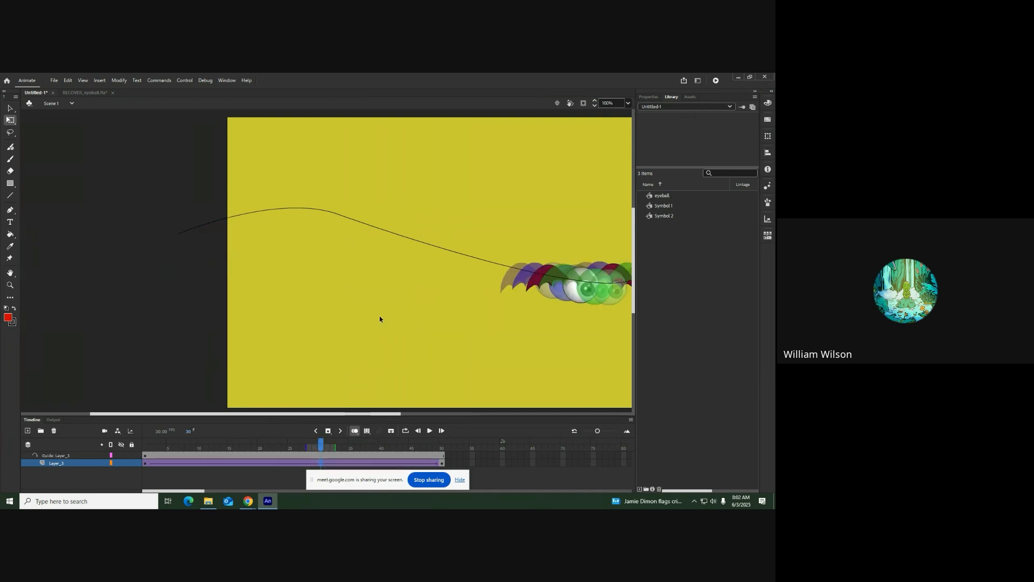
left_click(430, 431)
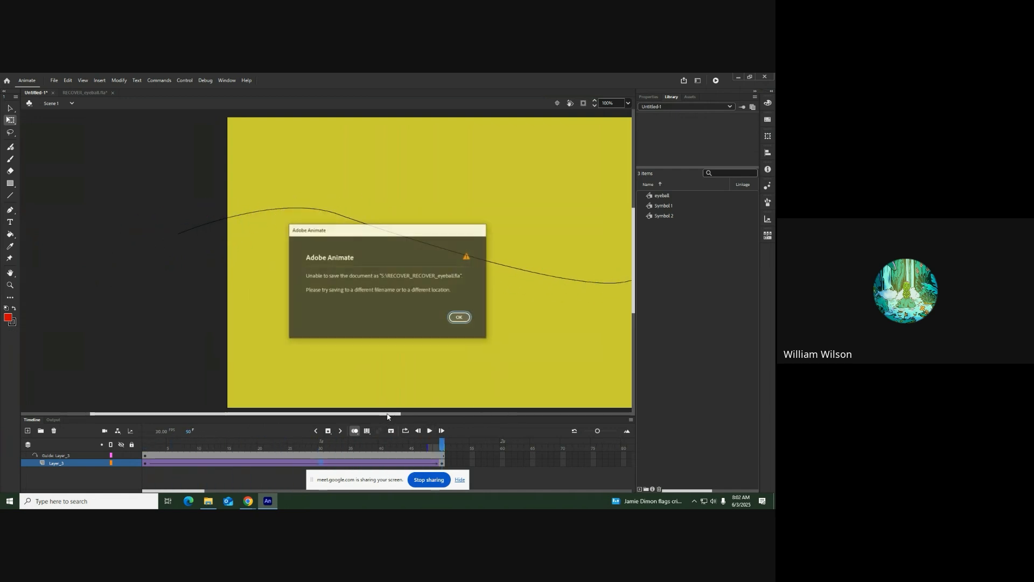
left_click(460, 318)
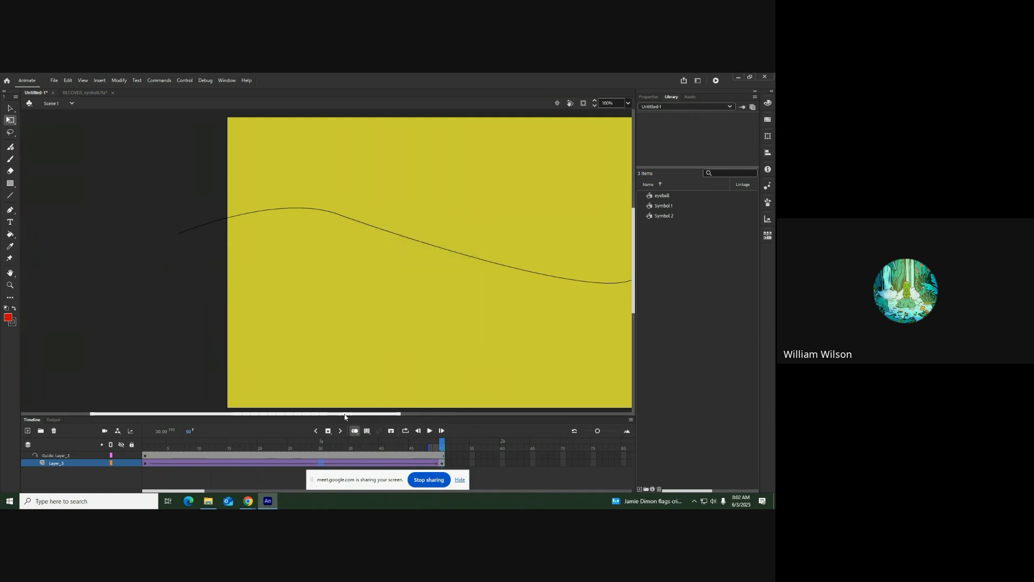
left_click_drag(341, 414, 421, 415)
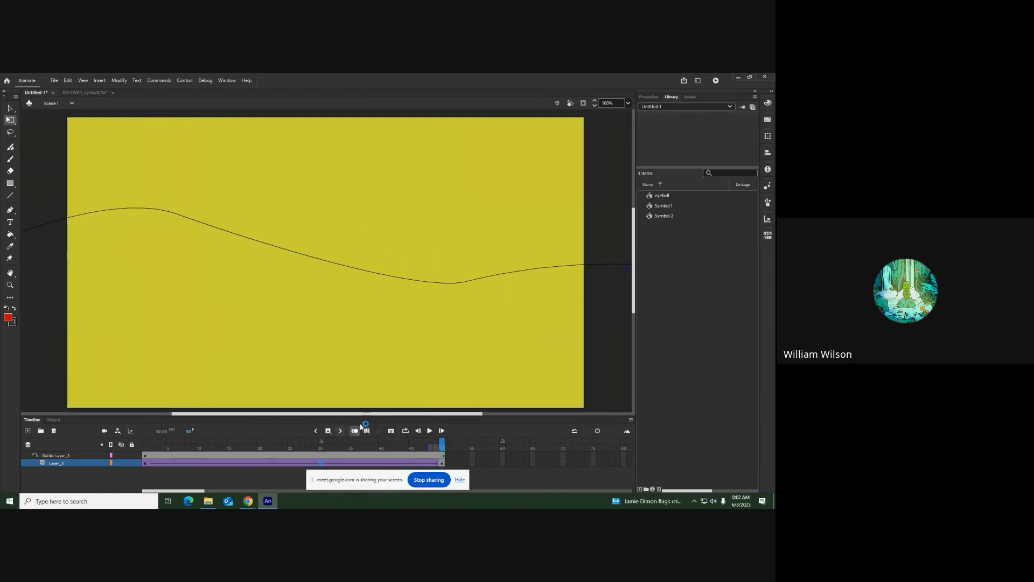
left_click(429, 431)
Move Layer_3's ending keyframe to frame 80 to lengthen the classic tween
left_click_drag(442, 464, 506, 463)
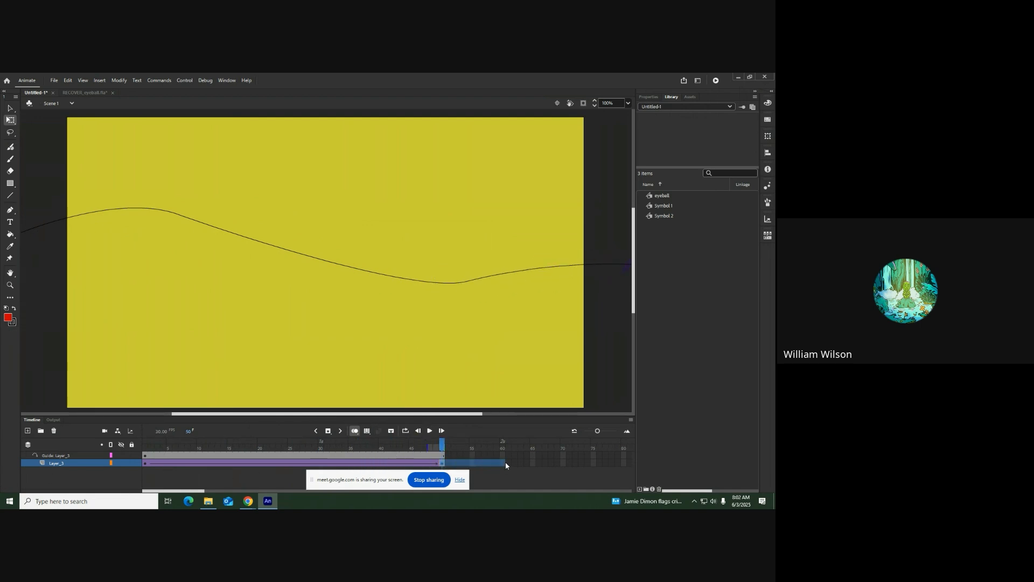
left_click(442, 464)
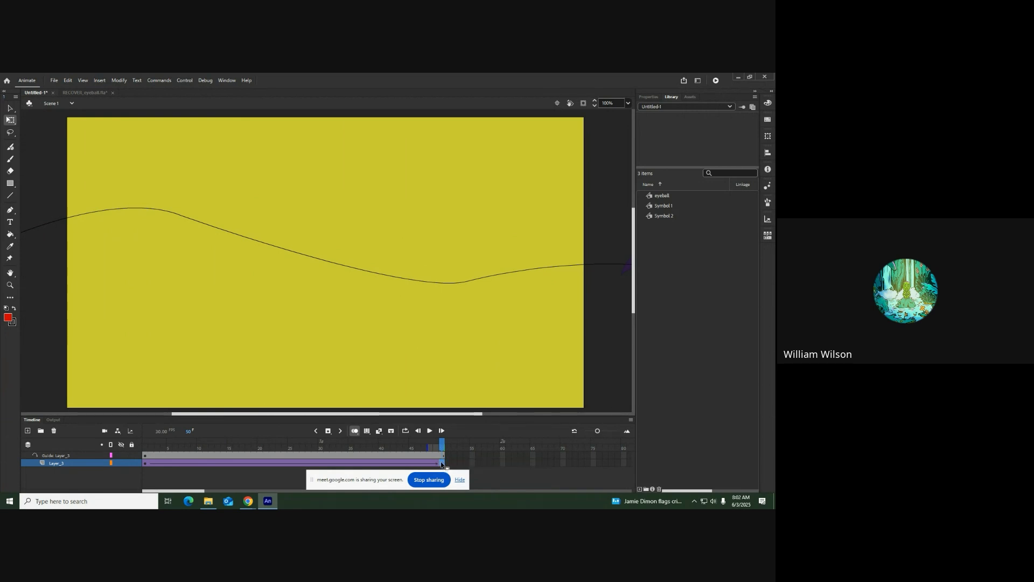
left_click_drag(442, 464, 532, 462)
left_click_drag(627, 468, 623, 463)
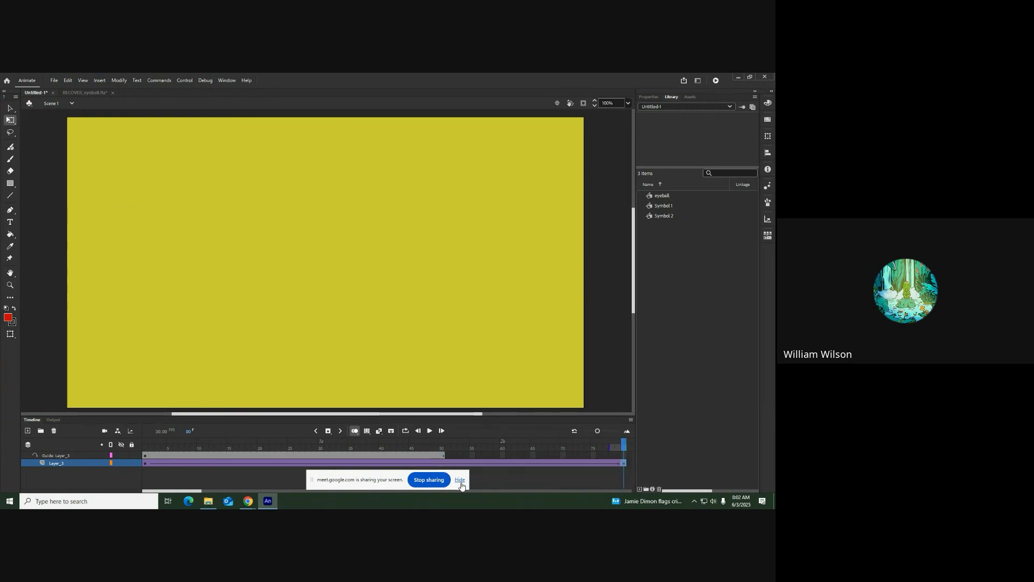
Extend the guide layer to frame 80 with regular frames
left_click(624, 456)
left_click(329, 430)
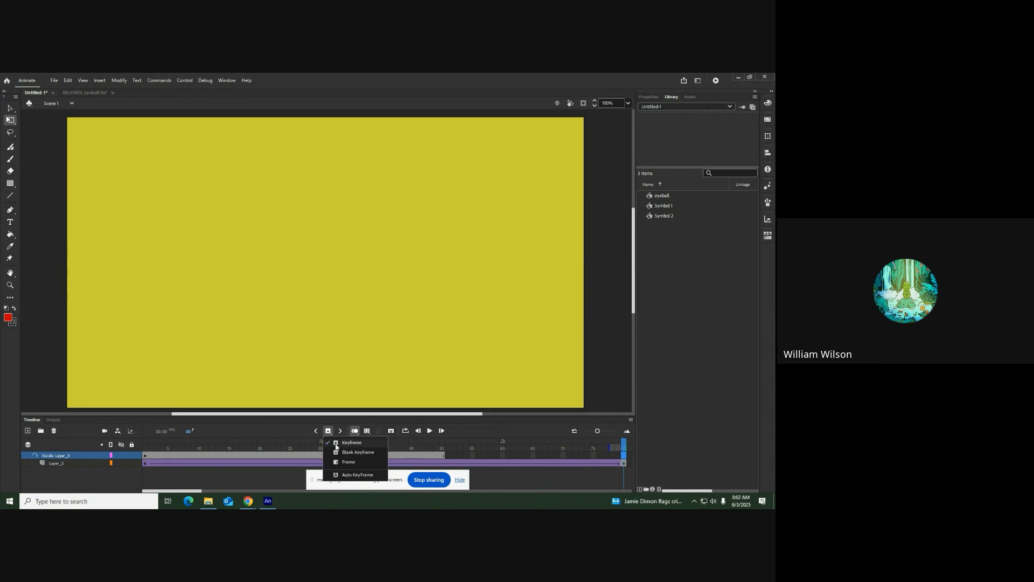
left_click(348, 463)
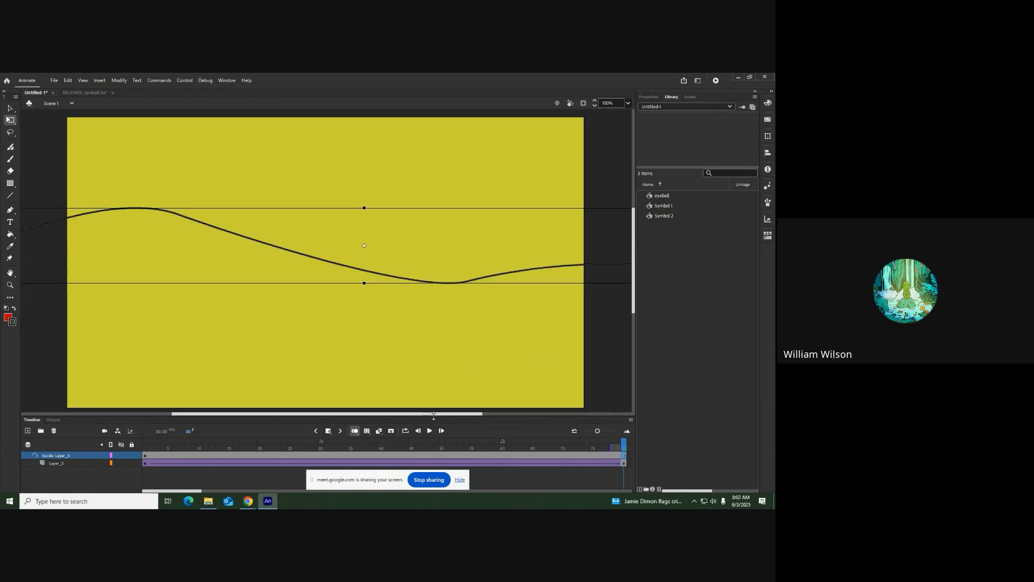
Play the lengthened animation and watch the winged eyeball travel along the whole guide path
left_click_drag(434, 413, 517, 413)
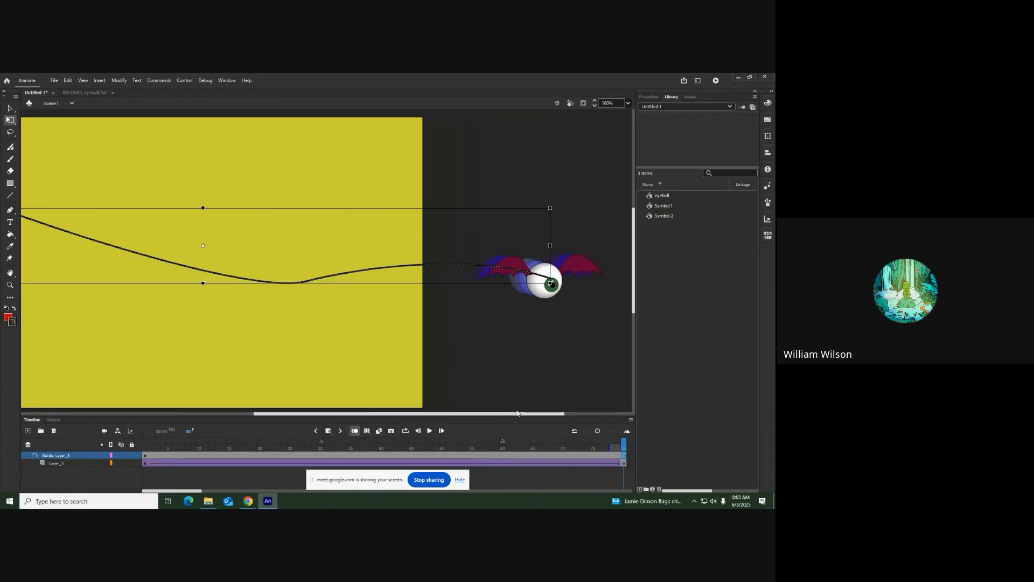
left_click(430, 430)
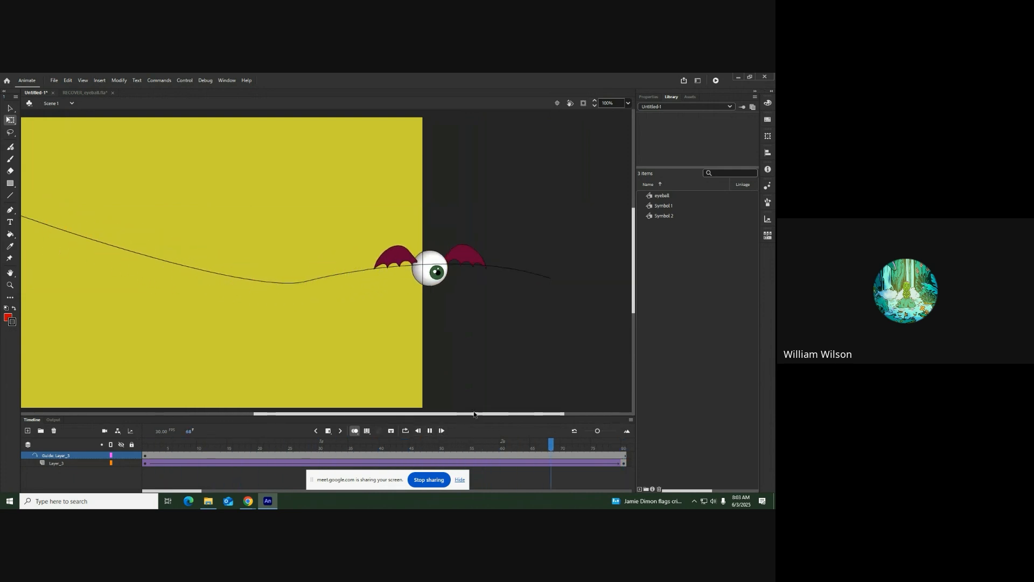
left_click_drag(474, 414, 384, 416)
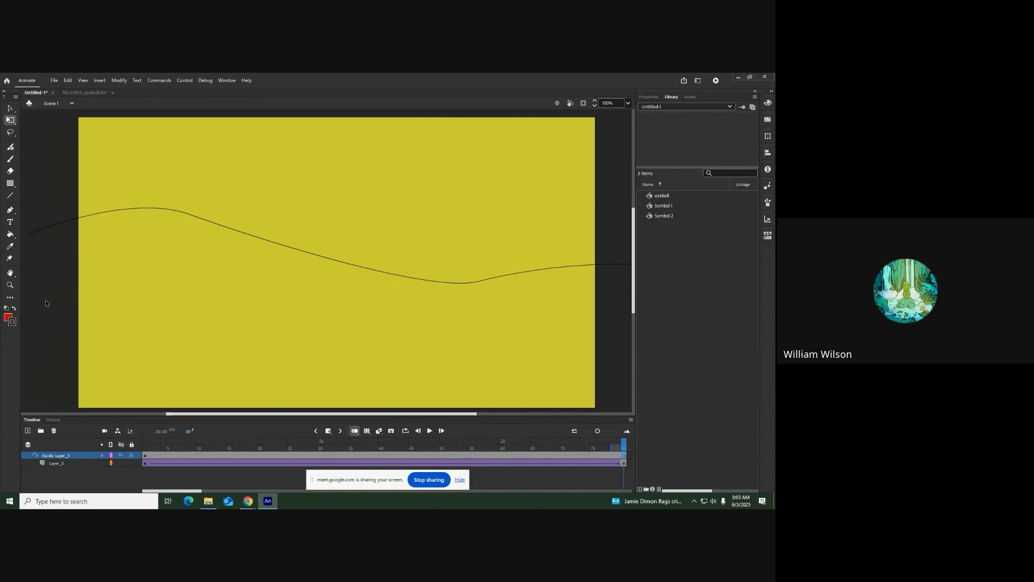